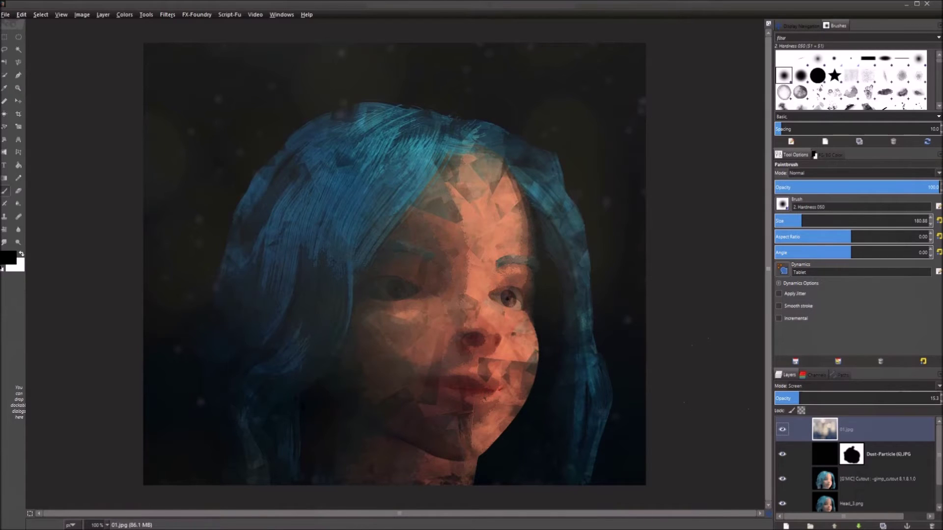
Step: Open the image Head_3.png from the Anime Char folder as a separate image
{"action": "scroll", "coordinate": [940, 445], "scroll_direction": "down", "scroll_amount": 1}
{"action": "scroll", "coordinate": [940, 446], "scroll_direction": "up", "scroll_amount": 1}
{"action": "left_click", "coordinate": [6, 15]}
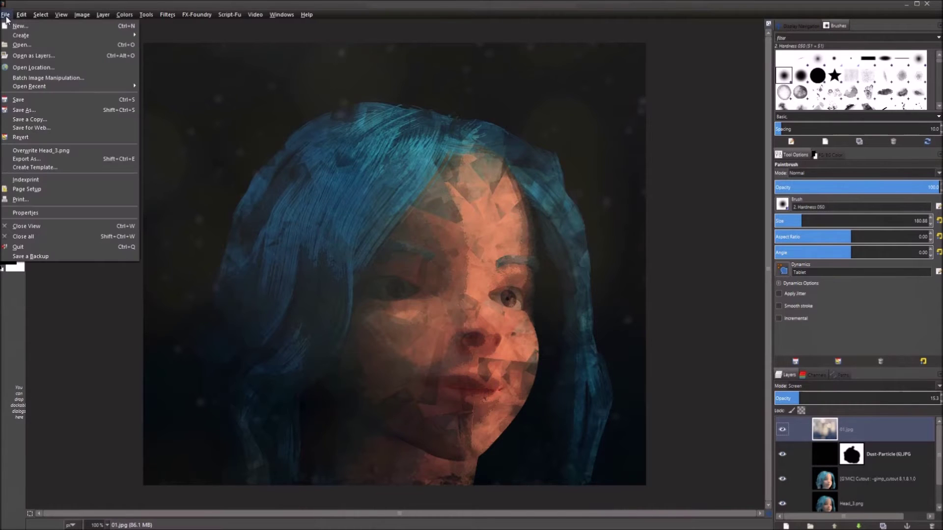
{"action": "left_click", "coordinate": [17, 45]}
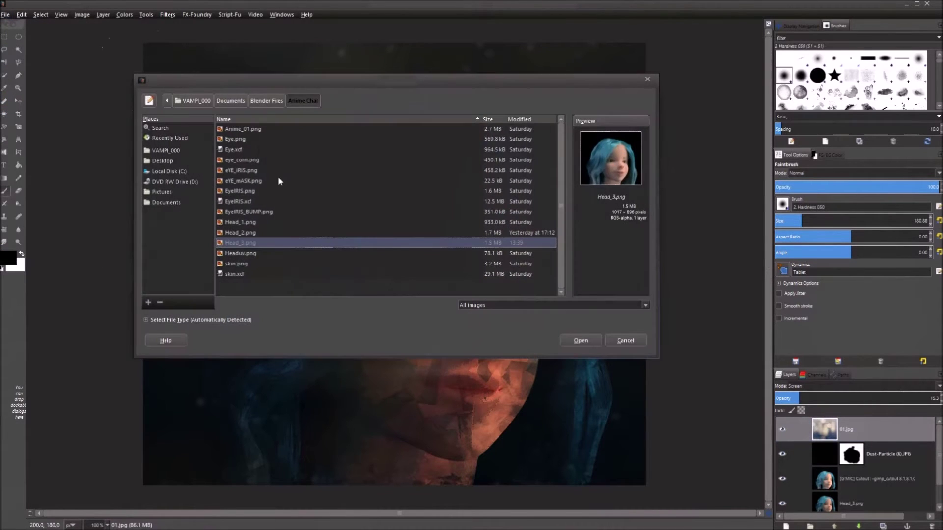
{"action": "left_click", "coordinate": [591, 338]}
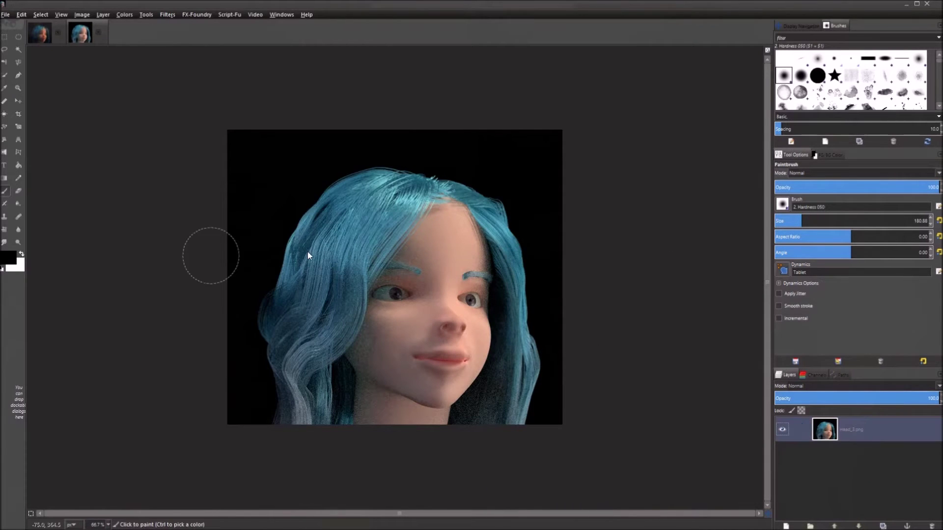
{"action": "scroll", "coordinate": [307, 252], "scroll_direction": "up", "scroll_amount": 2}
{"action": "scroll", "coordinate": [422, 234], "scroll_direction": "down", "scroll_amount": 2}
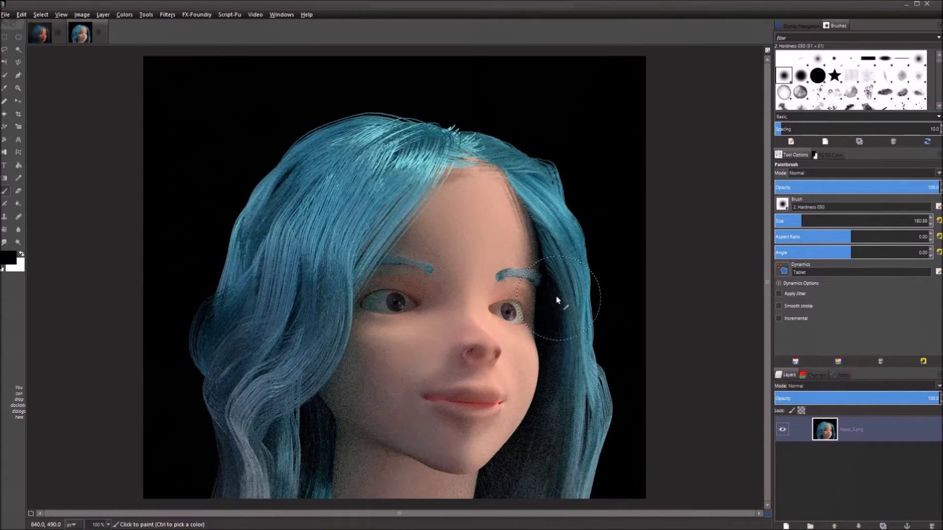
{"action": "scroll", "coordinate": [559, 302], "scroll_direction": "down", "scroll_amount": 1}
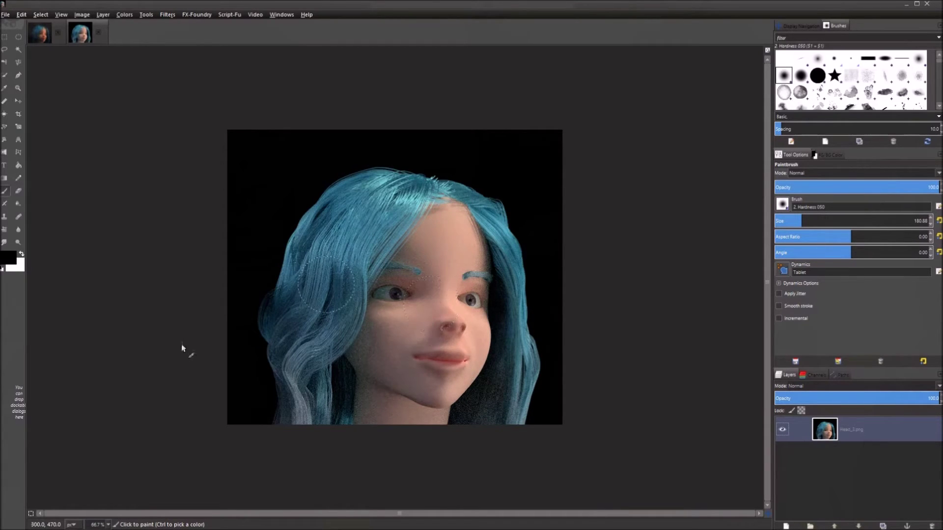
{"action": "key", "text": "1"}
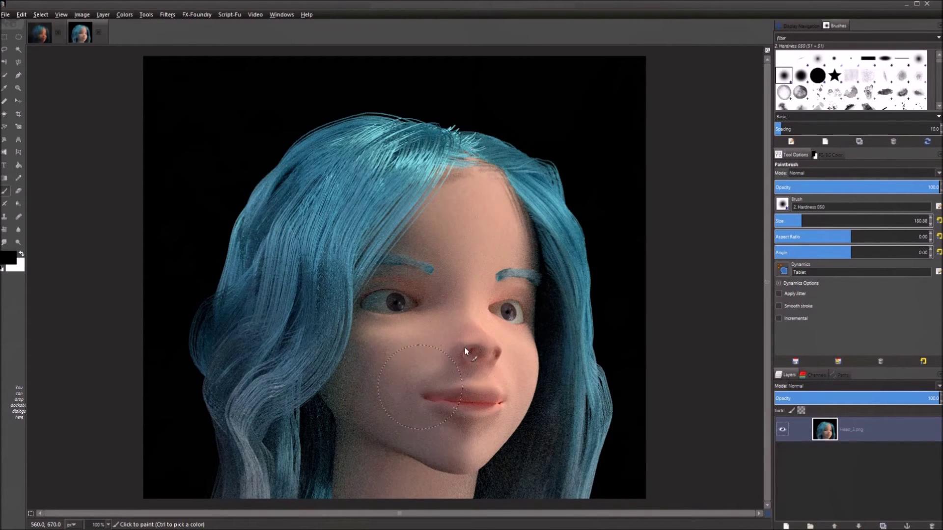
{"action": "mouse_move", "coordinate": [499, 285]}
{"action": "left_mouse_down"}
{"action": "mouse_move", "coordinate": [526, 279]}
{"action": "mouse_move", "coordinate": [542, 293]}
{"action": "left_mouse_up"}
Step: Try the G'MIC Cubism filter on the portrait with reset settings and 6 iterations, and close it without applying
{"action": "left_click", "coordinate": [167, 15]}
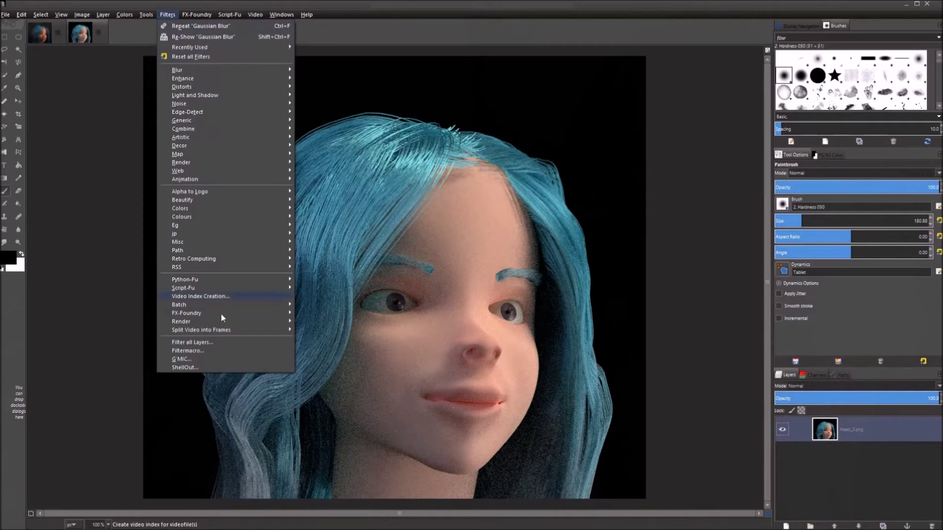
{"action": "left_click", "coordinate": [200, 358]}
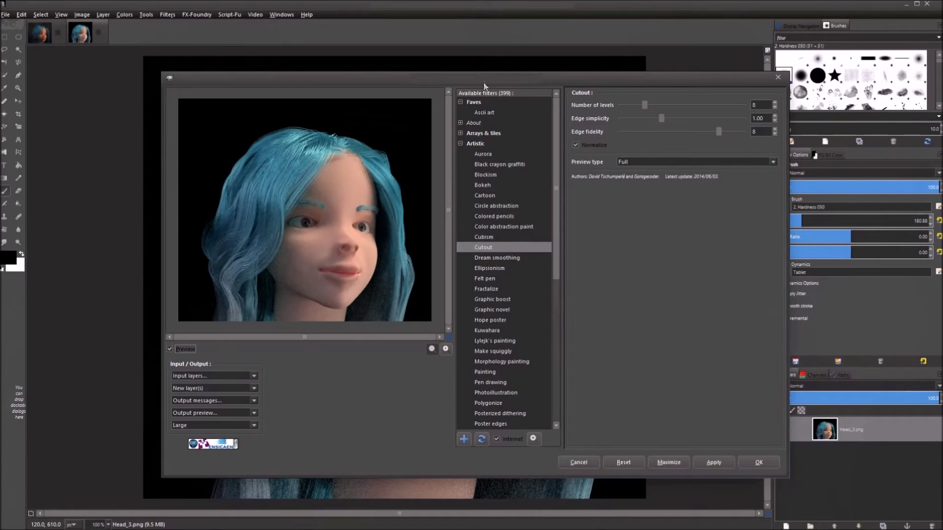
{"action": "left_click_drag", "start_coordinate": [484, 77], "coordinate": [414, 47]}
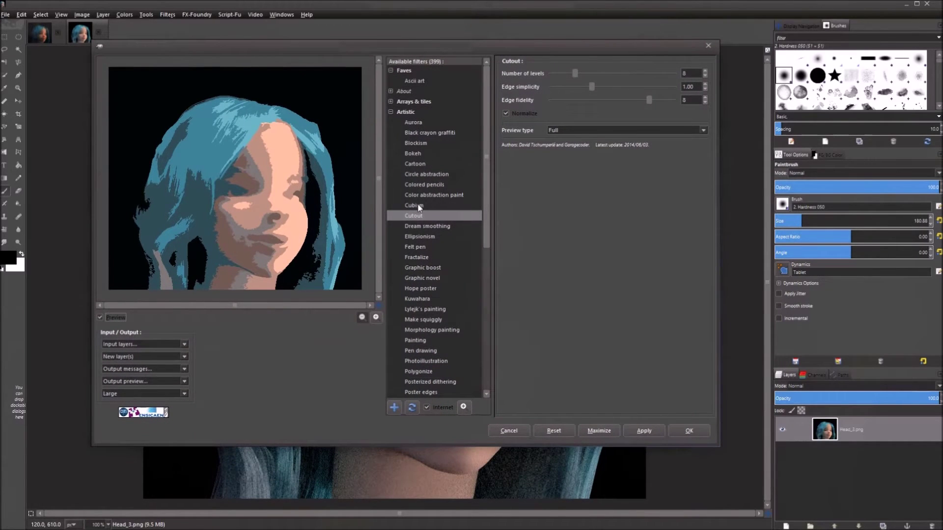
{"action": "left_click", "coordinate": [406, 207]}
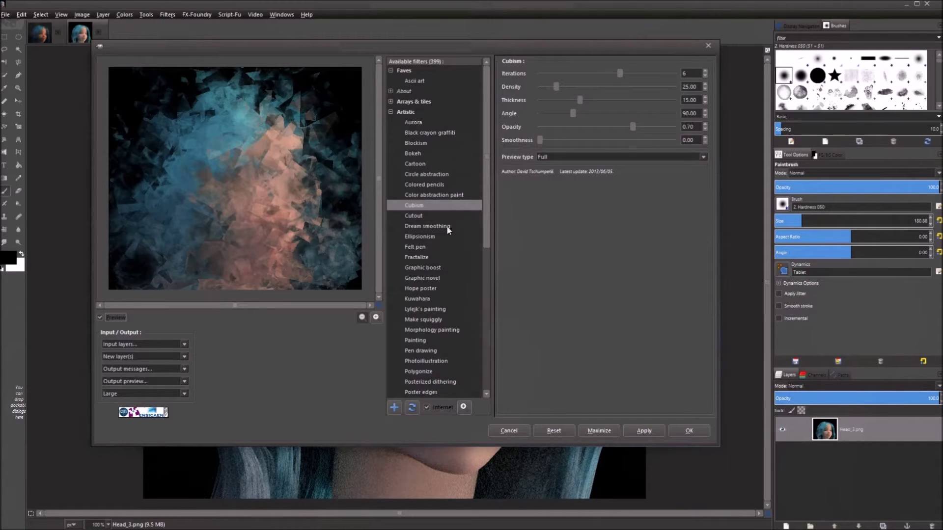
{"action": "left_click", "coordinate": [562, 431]}
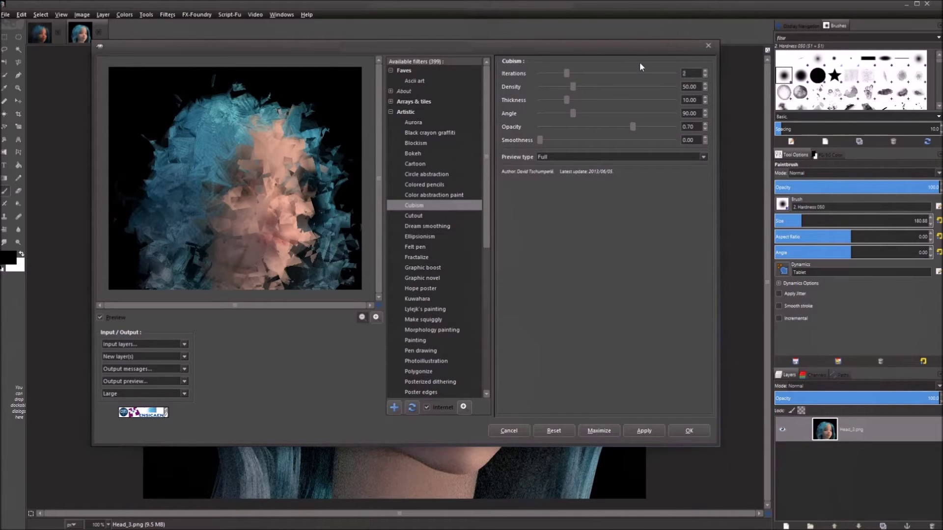
{"action": "left_click", "coordinate": [620, 73]}
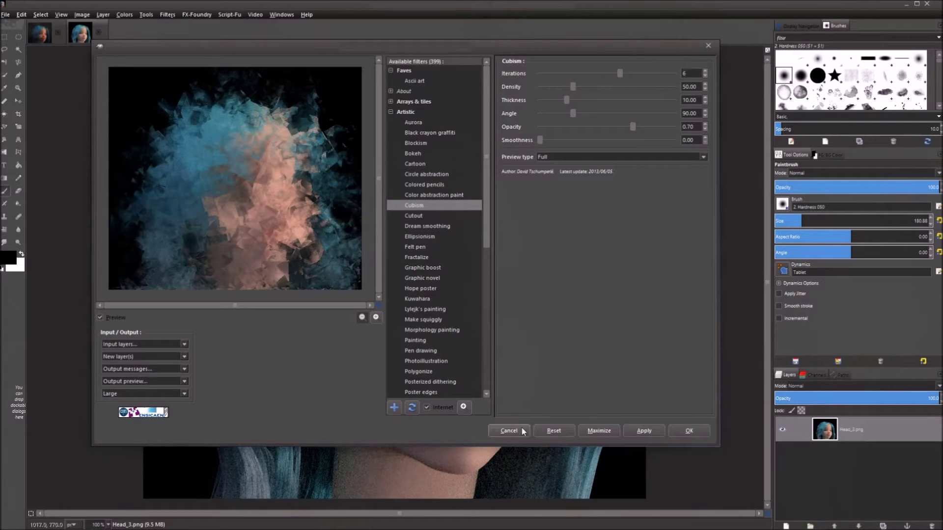
{"action": "left_click", "coordinate": [509, 431]}
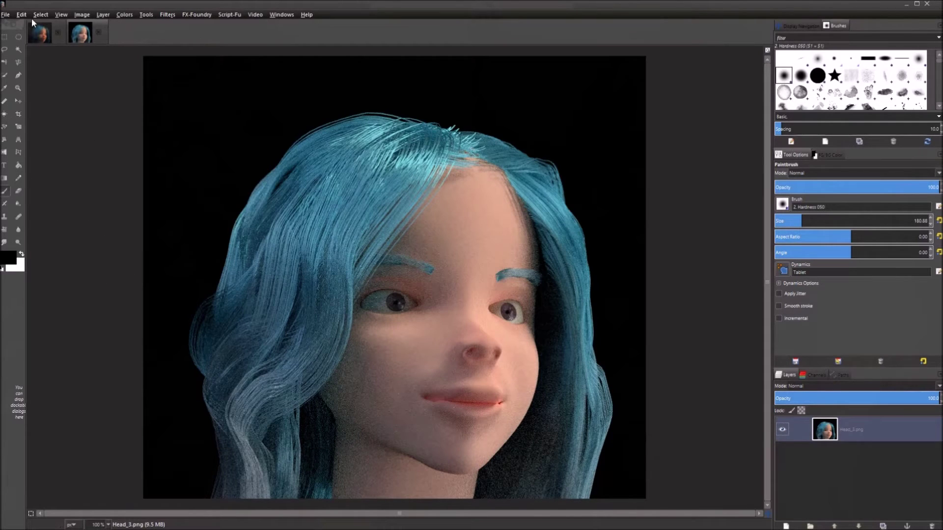
Step: Add a new transparent layer of 1017 × 896 px above the portrait
{"action": "left_click", "coordinate": [786, 526]}
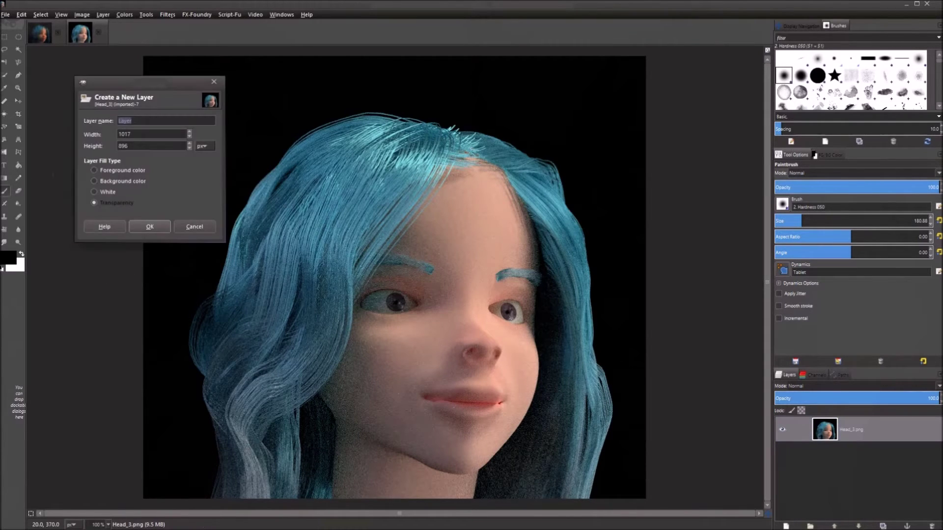
{"action": "left_click", "coordinate": [150, 227]}
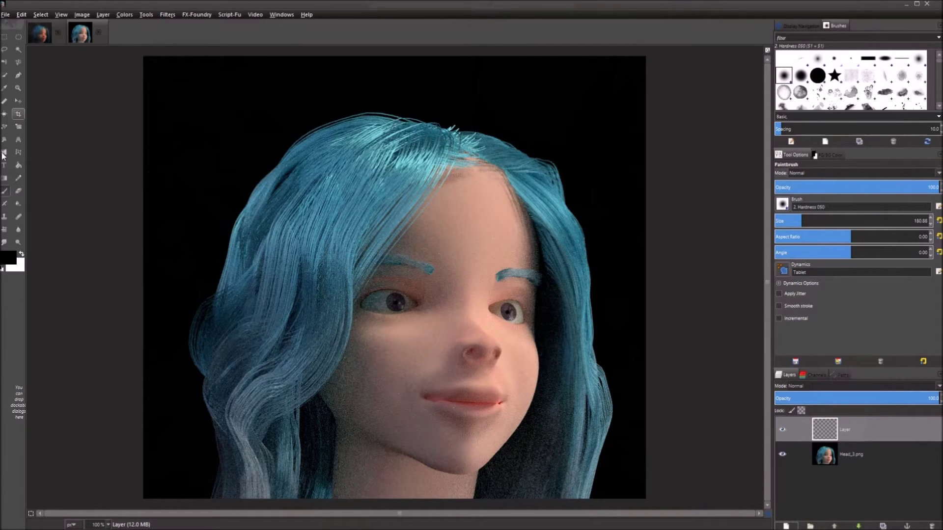
Step: Set the paintbrush aspect ratio to -17.30 and the foreground color to red (ff0000)
{"action": "left_click_drag", "start_coordinate": [838, 240], "coordinate": [784, 239]}
{"action": "left_click", "coordinate": [15, 259]}
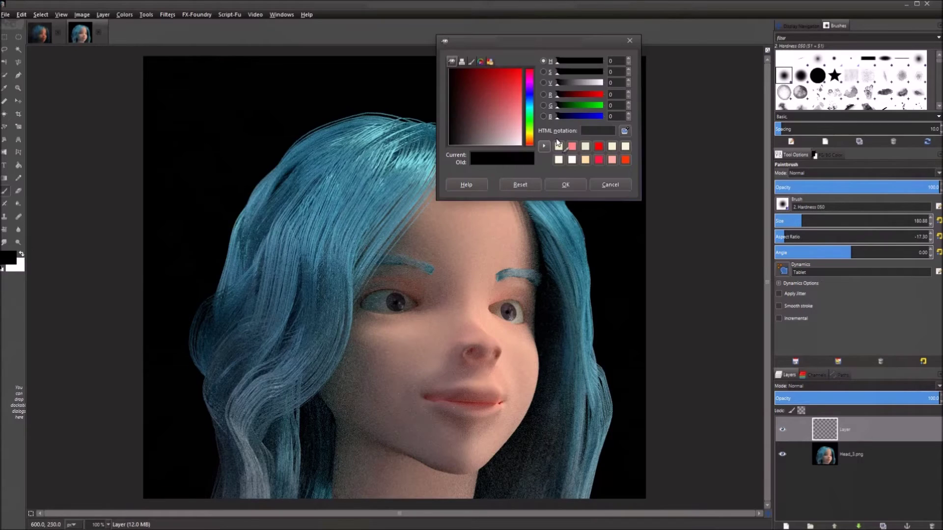
{"action": "left_click", "coordinate": [598, 147]}
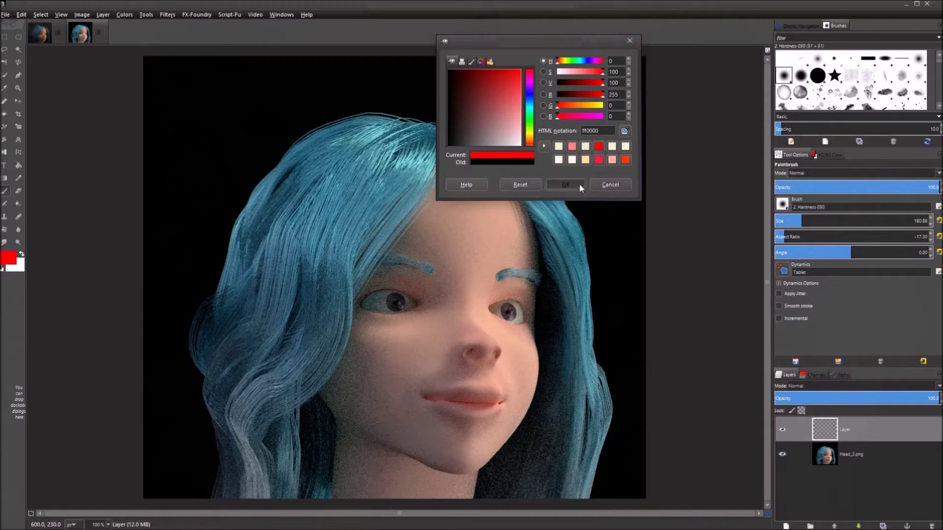
{"action": "left_click", "coordinate": [579, 183]}
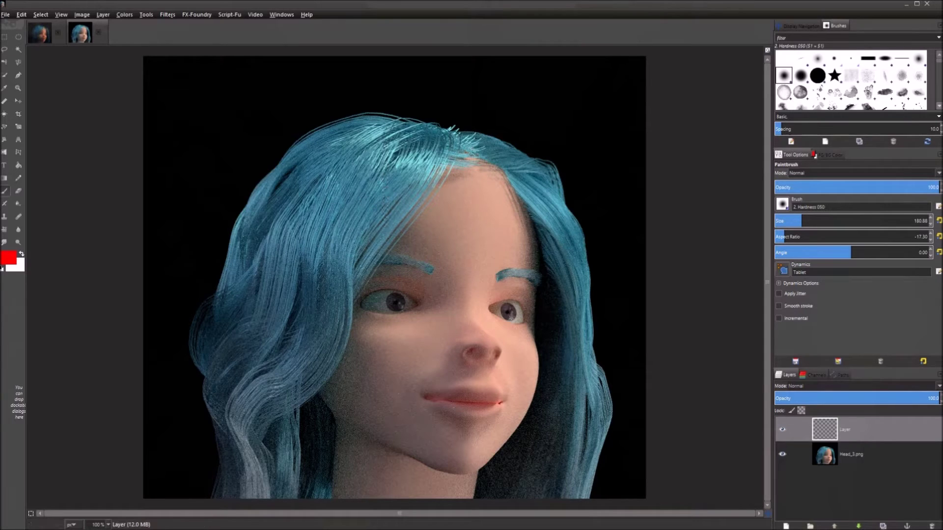
Step: Paint a horizontal red test stroke across the hair and forehead with the 2. Hardness 025 brush, and undo it
{"action": "left_click", "coordinate": [922, 58]}
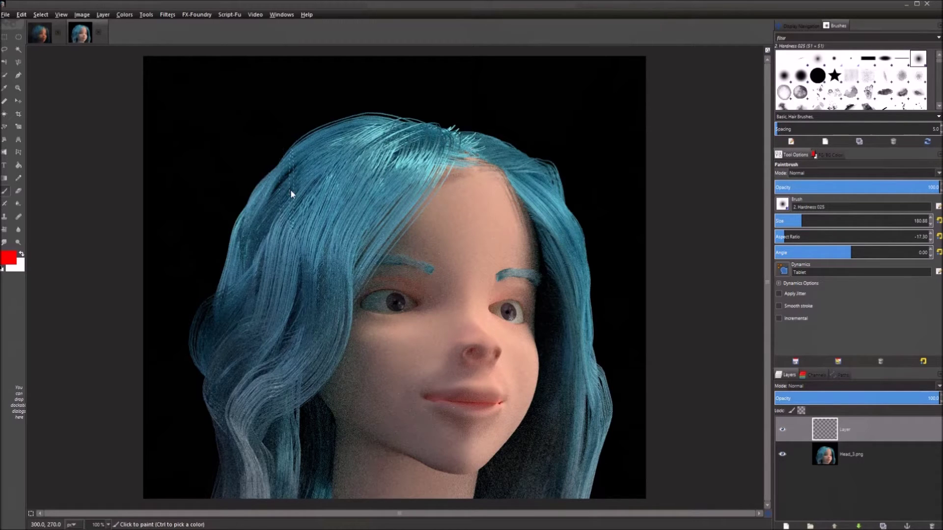
{"action": "left_click_drag", "start_coordinate": [348, 215], "coordinate": [490, 214]}
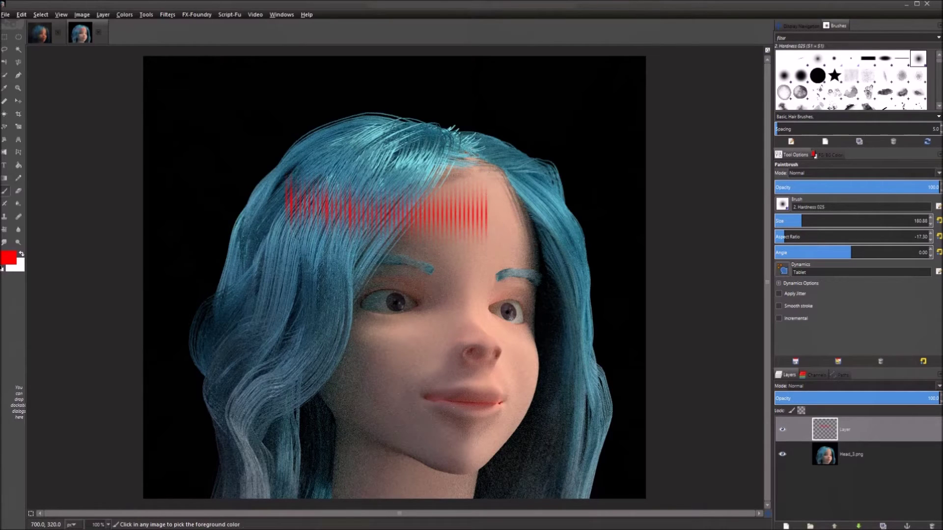
{"action": "key", "text": "ctrl+z"}
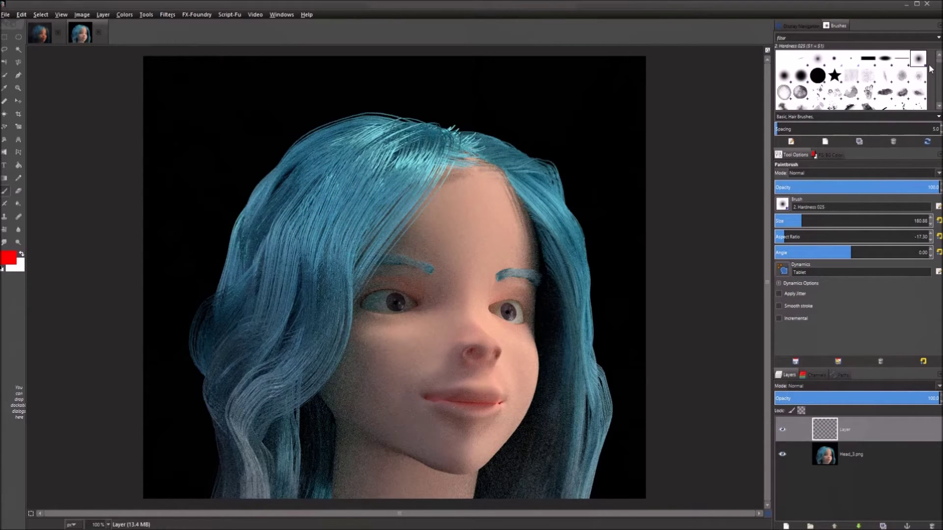
Step: Choose the 2. Hardness 050 brush and raise its spacing to 26.0
{"action": "left_click", "coordinate": [801, 75]}
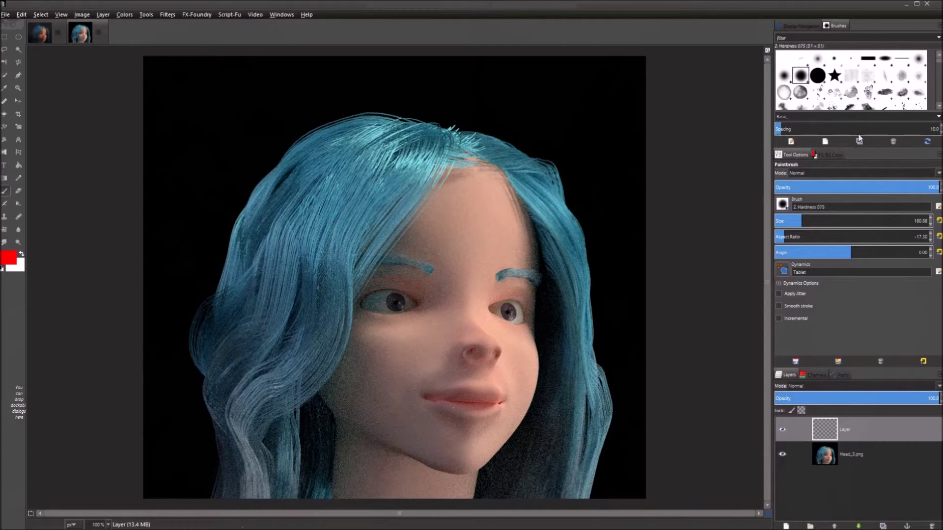
{"action": "left_click", "coordinate": [785, 76]}
{"action": "mouse_move", "coordinate": [936, 131]}
{"action": "left_mouse_down"}
{"action": "mouse_move", "coordinate": [787, 135]}
{"action": "mouse_move", "coordinate": [796, 136]}
{"action": "left_mouse_up"}
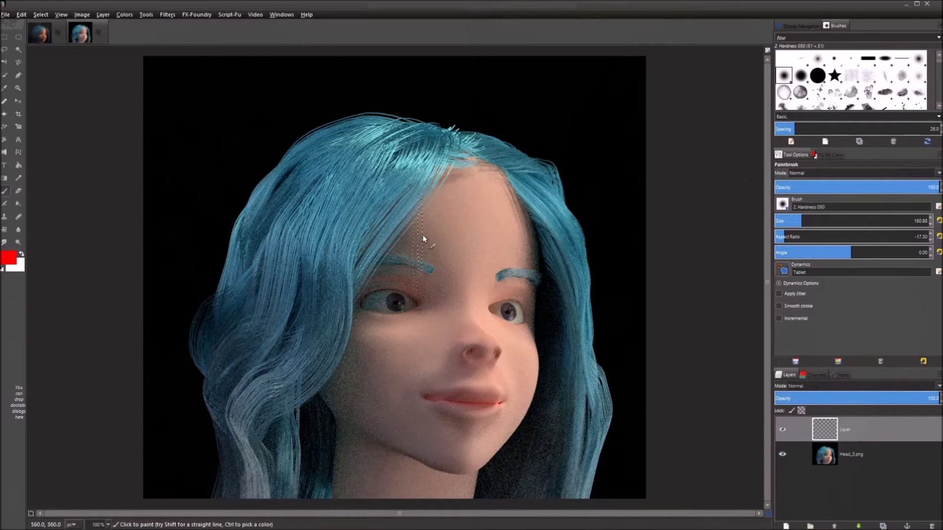
Step: Select a rectangle of about 380 × 450 px over the hair and upper face and fill it with red
{"action": "left_click", "coordinate": [3, 39]}
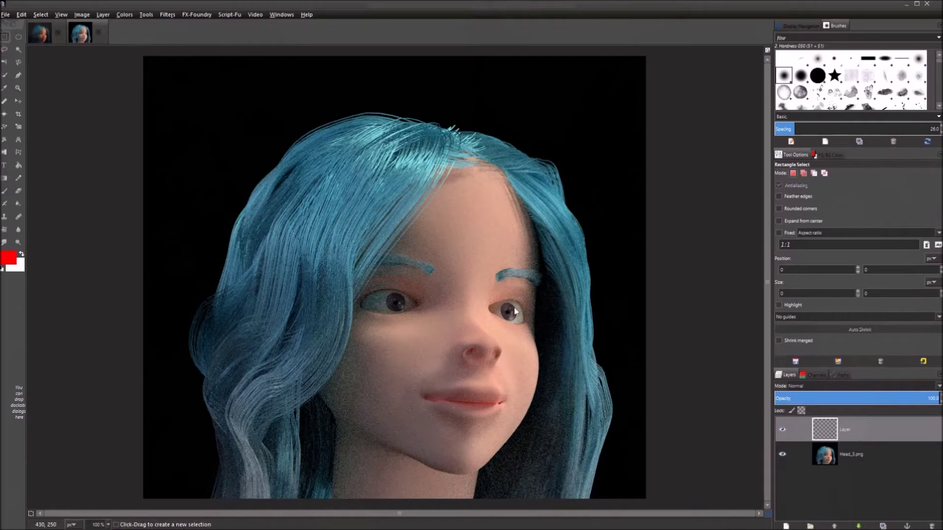
{"action": "left_click_drag", "start_coordinate": [267, 145], "coordinate": [454, 367]}
{"action": "mouse_move", "coordinate": [9, 257]}
{"action": "left_mouse_down"}
{"action": "mouse_move", "coordinate": [442, 298]}
{"action": "mouse_move", "coordinate": [14, 265]}
{"action": "left_mouse_up"}
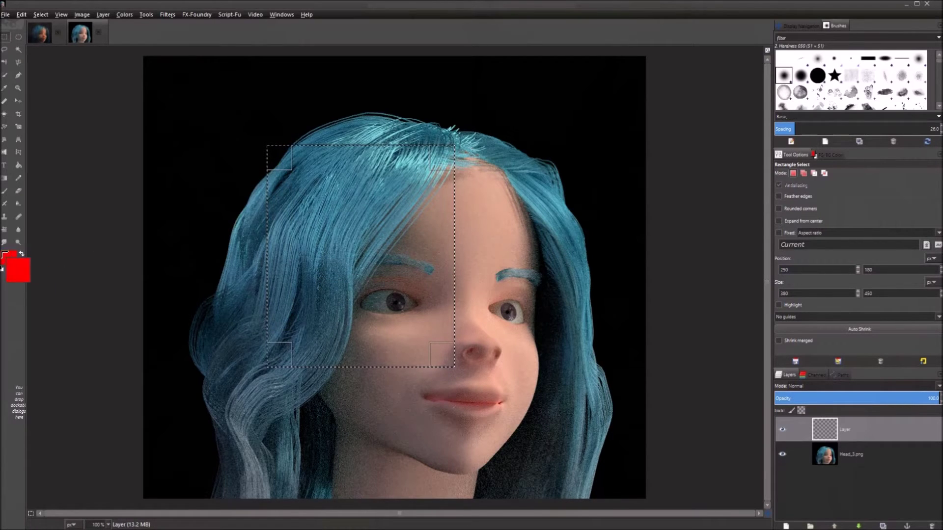
{"action": "left_click", "coordinate": [18, 165]}
{"action": "left_click", "coordinate": [326, 266]}
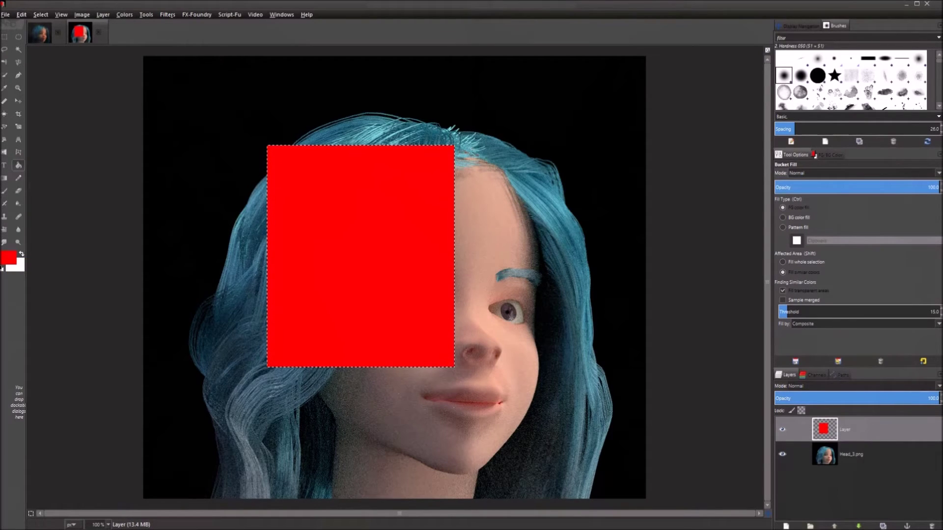
Step: Fill a second rectangular selection, overlapping the red one's lower corner and covering the lower face, with white
{"action": "key", "text": "x"}
{"action": "left_click", "coordinate": [5, 36]}
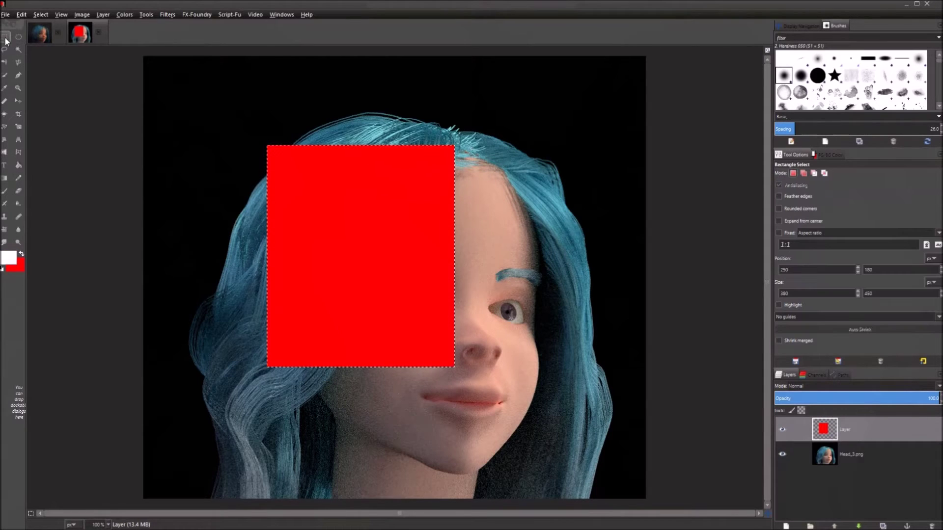
{"action": "left_click_drag", "start_coordinate": [356, 269], "coordinate": [529, 471]}
{"action": "left_click", "coordinate": [19, 166]}
{"action": "left_click", "coordinate": [469, 436]}
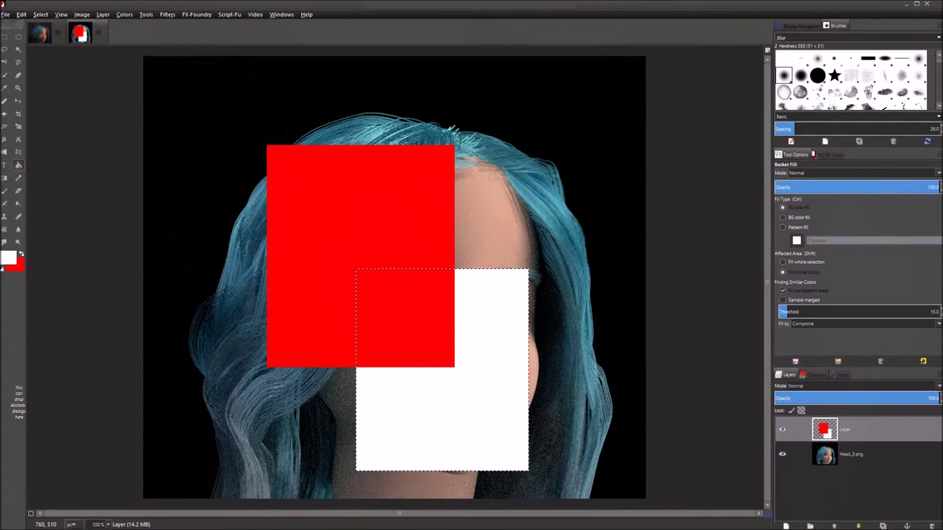
Step: Undo the rectangle fills, clear the selection and delete the empty layer above the portrait
{"action": "key", "text": "ctrl+z"}
{"action": "key", "text": "ctrl+z"}
{"action": "key", "text": "ctrl+shift+a"}
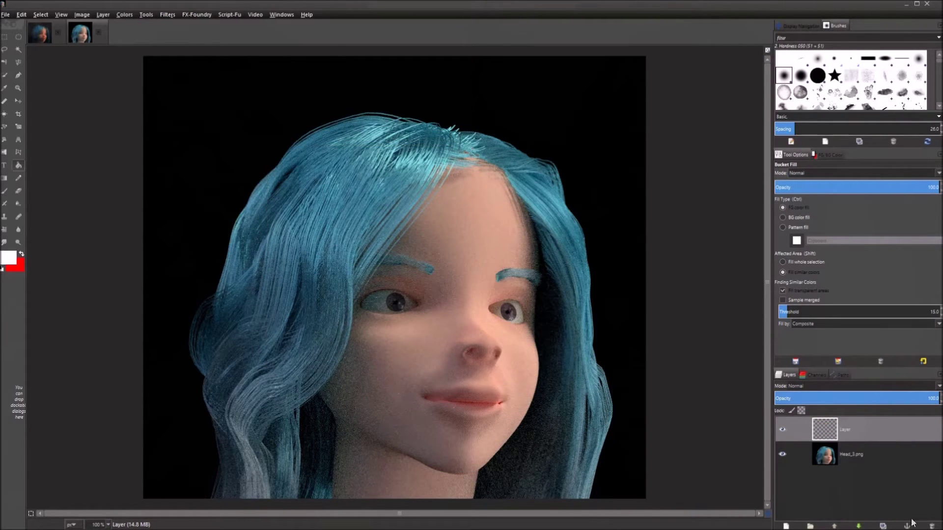
{"action": "left_click", "coordinate": [930, 525]}
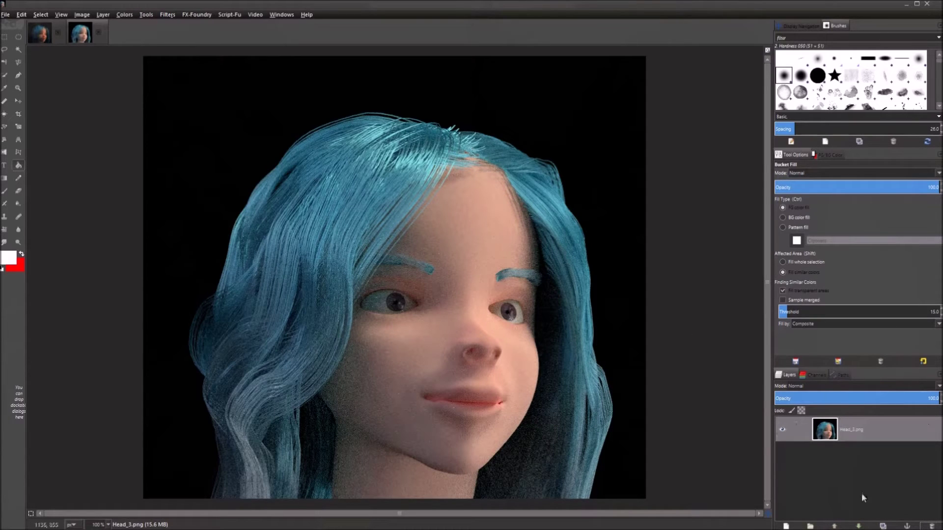
Step: Open the G'MIC filter collection on the portrait and select the Cubism filter
{"action": "left_click", "coordinate": [167, 15]}
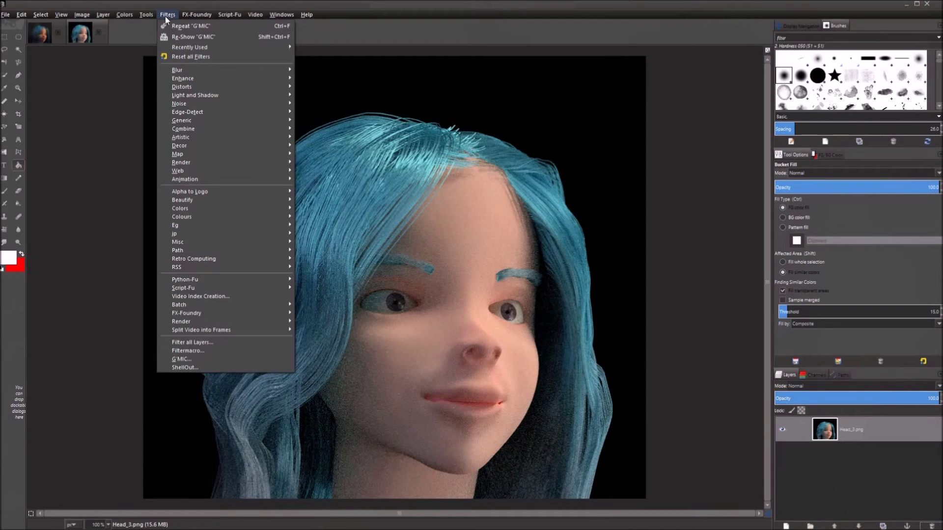
{"action": "left_click", "coordinate": [196, 358]}
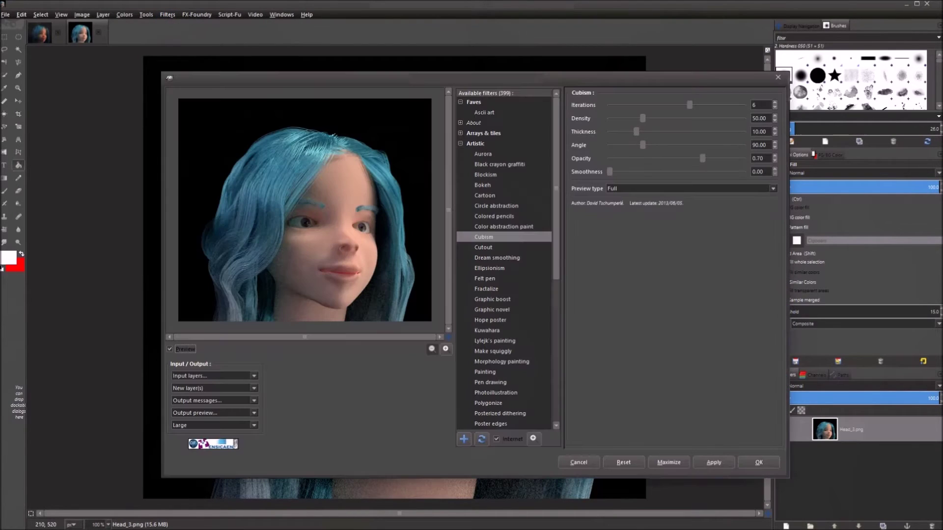
{"action": "left_click", "coordinate": [481, 240]}
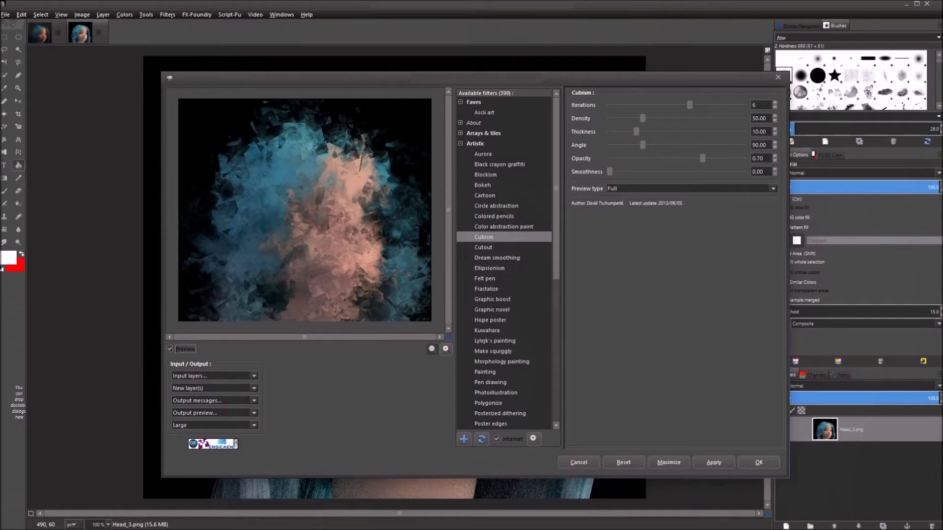
Step: Try Cubism densities of 91.51 and 60, and restore the density to 50
{"action": "left_click_drag", "start_coordinate": [643, 118], "coordinate": [673, 123]}
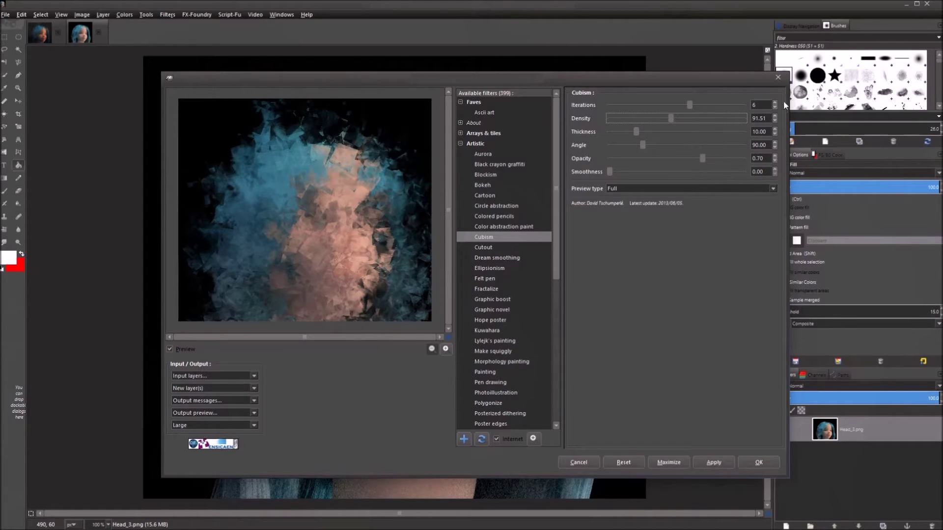
{"action": "key", "text": "Tab"}
{"action": "type", "text": "60"}
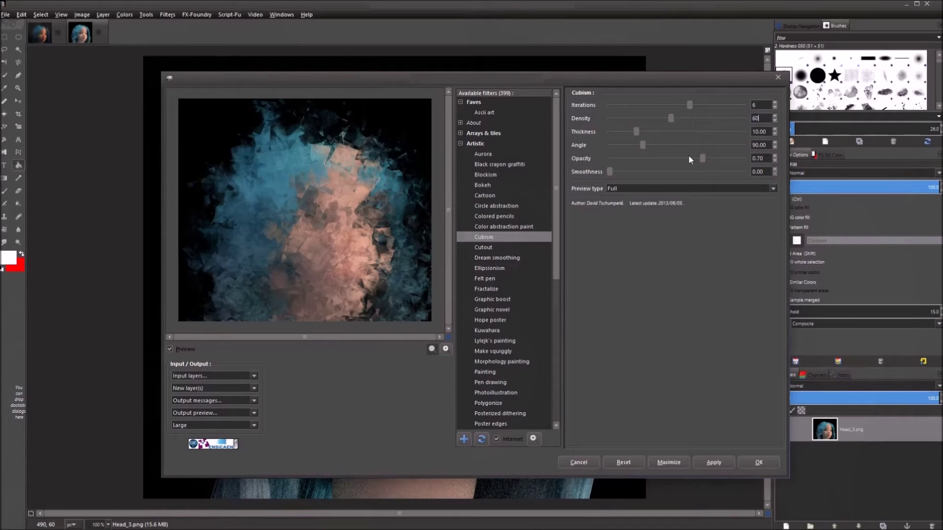
{"action": "key", "text": "Return"}
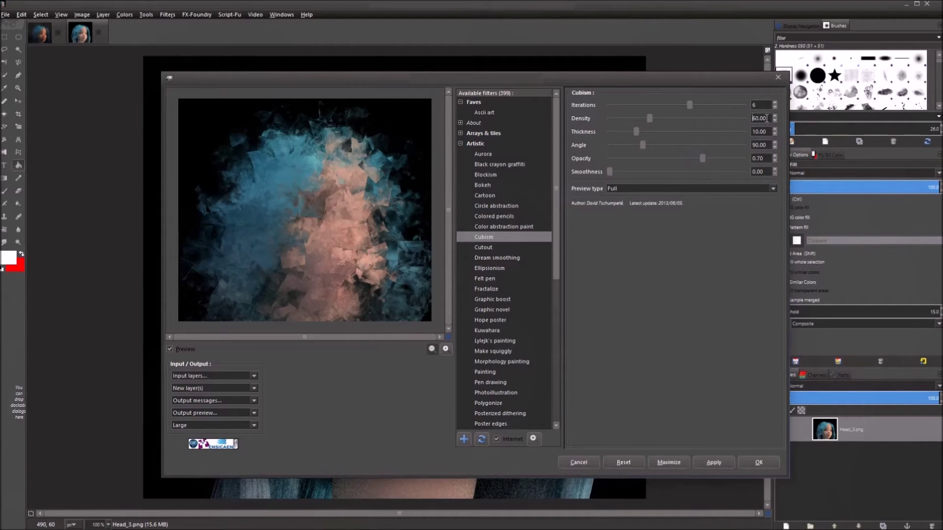
{"action": "left_click_drag", "start_coordinate": [770, 118], "coordinate": [733, 118]}
{"action": "type", "text": "50"}
{"action": "key", "text": "Return"}
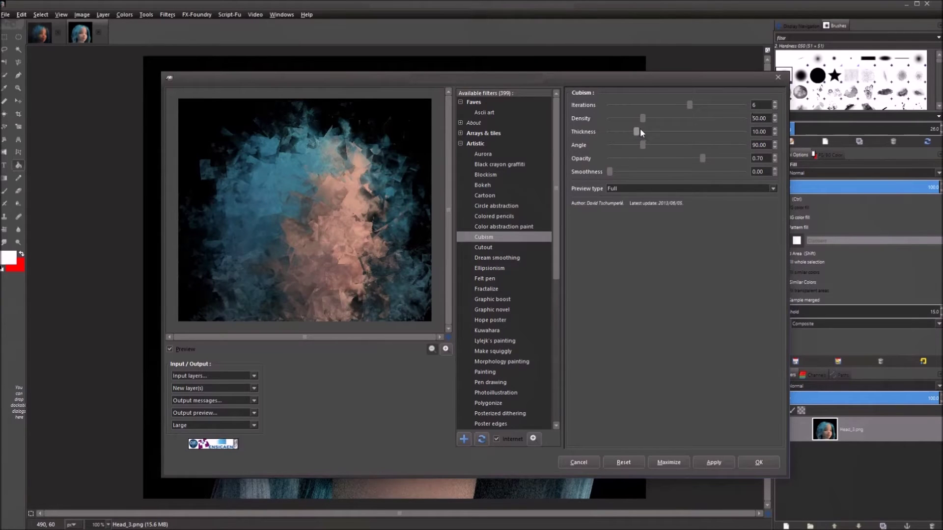
Step: Set the Cubism thickness to 15 after trying 18.45
{"action": "left_click_drag", "start_coordinate": [635, 131], "coordinate": [653, 134]}
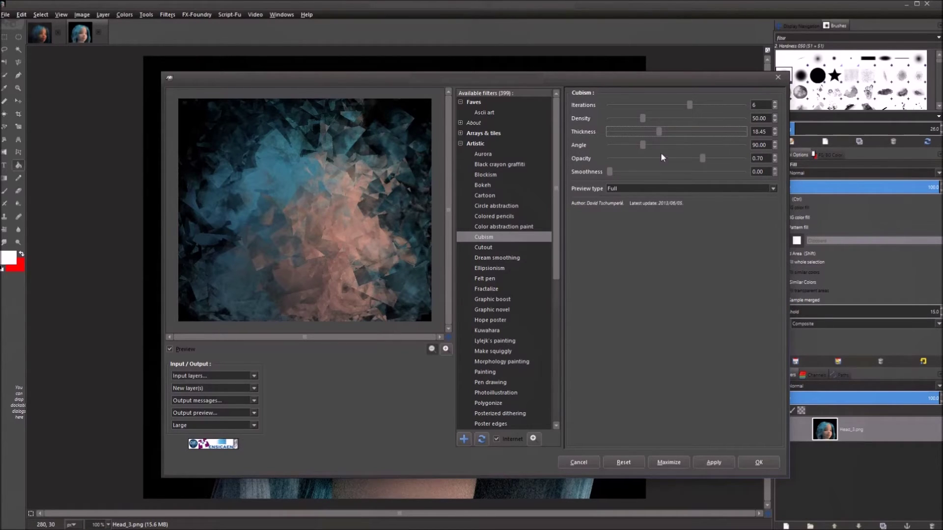
{"action": "double_click", "coordinate": [759, 132]}
{"action": "type", "text": "15"}
{"action": "key", "text": "Return"}
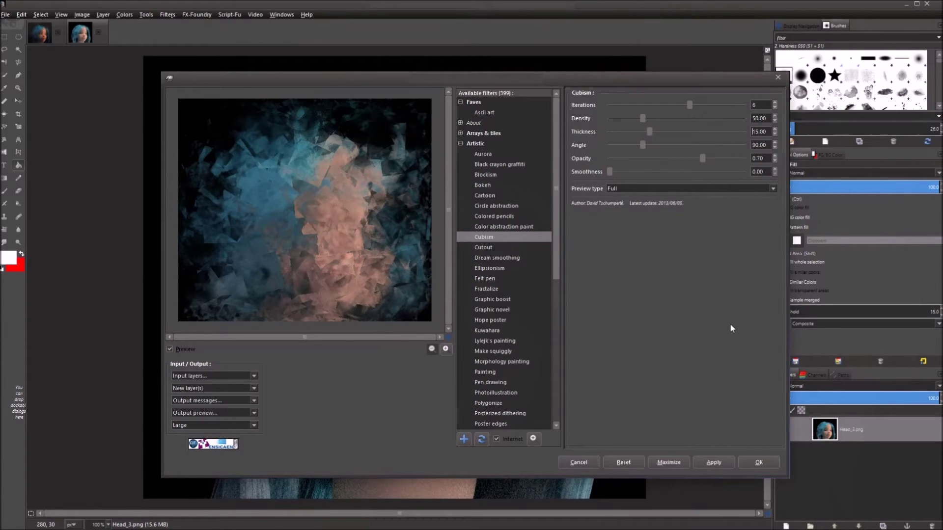
Step: Try a Cubism angle of 45 and set the angle to 120
{"action": "double_click", "coordinate": [756, 142]}
{"action": "type", "text": "45"}
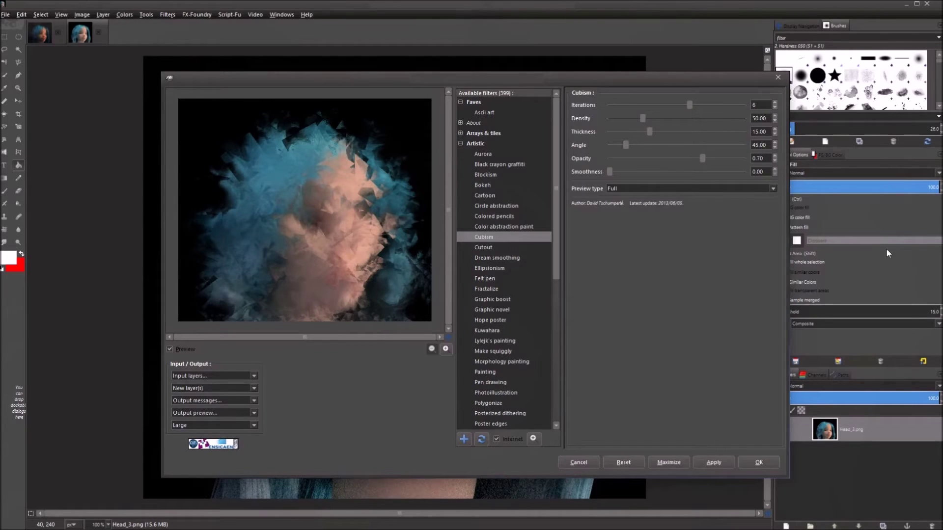
{"action": "double_click", "coordinate": [759, 145]}
{"action": "type", "text": "120"}
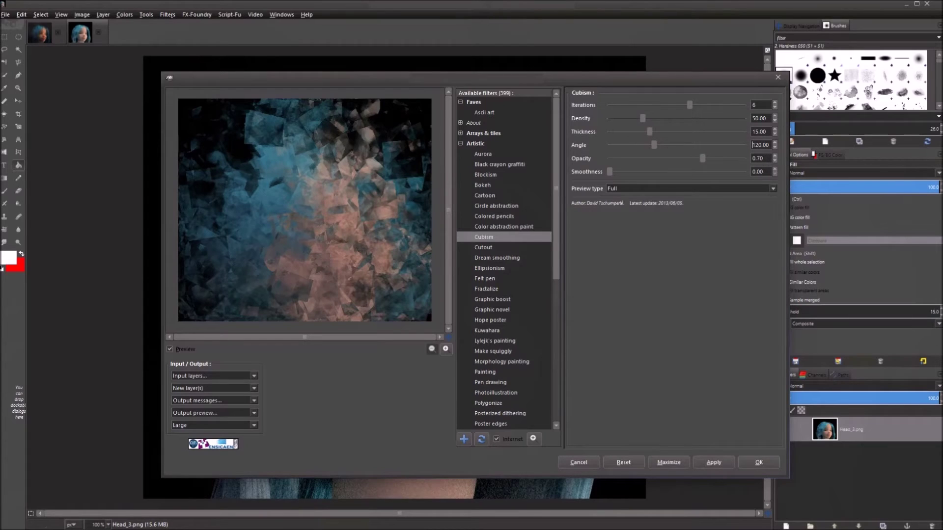
Step: Try low Cubism opacities of 0.01 and 0.11, and set the opacity to 0.75
{"action": "left_click_drag", "start_coordinate": [703, 158], "coordinate": [522, 154]}
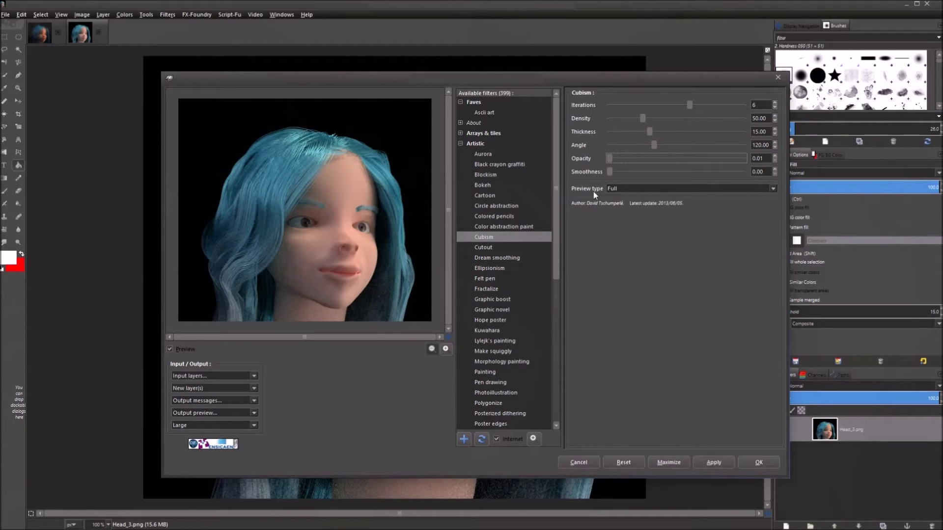
{"action": "left_click", "coordinate": [615, 157]}
{"action": "left_click", "coordinate": [642, 160]}
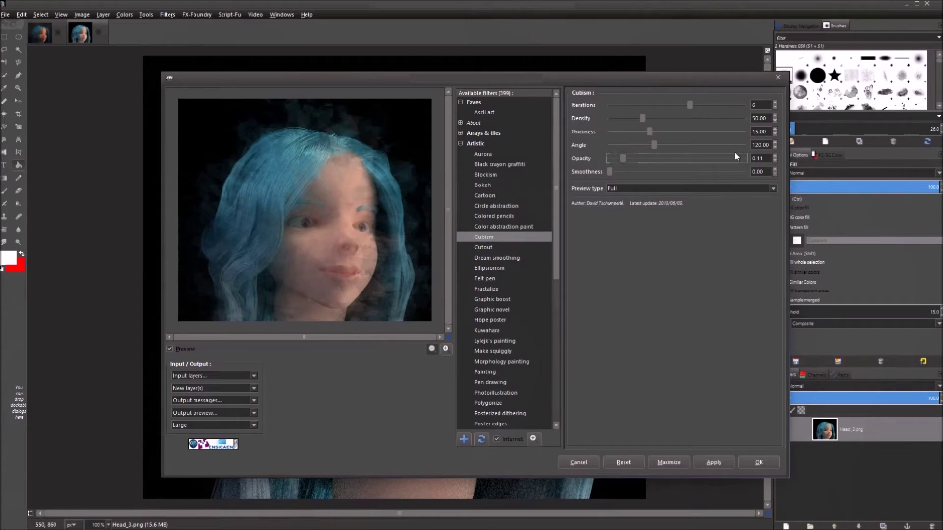
{"action": "double_click", "coordinate": [763, 158]}
{"action": "type", "text": "1"}
{"action": "key", "text": "Return"}
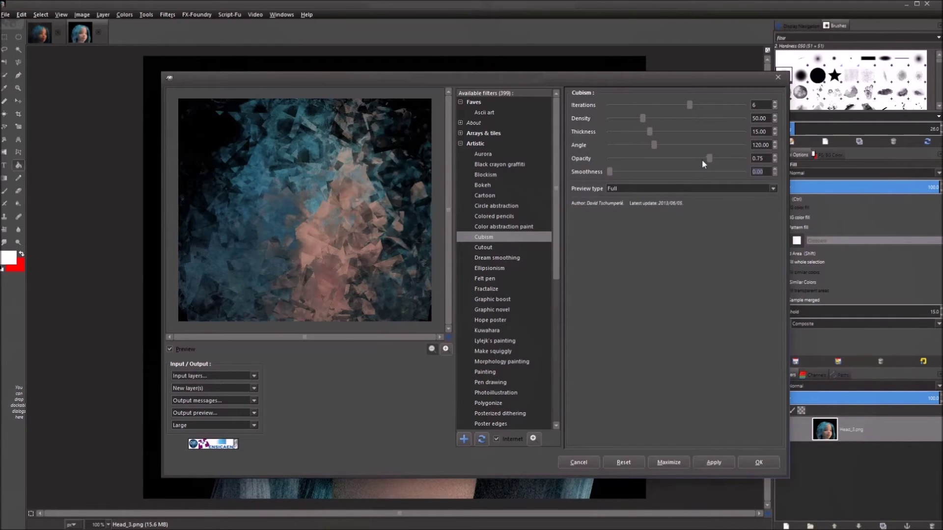
Step: Try a Cubism smoothness of 0.25 and restore the smoothness to 0
{"action": "type", "text": "0.25"}
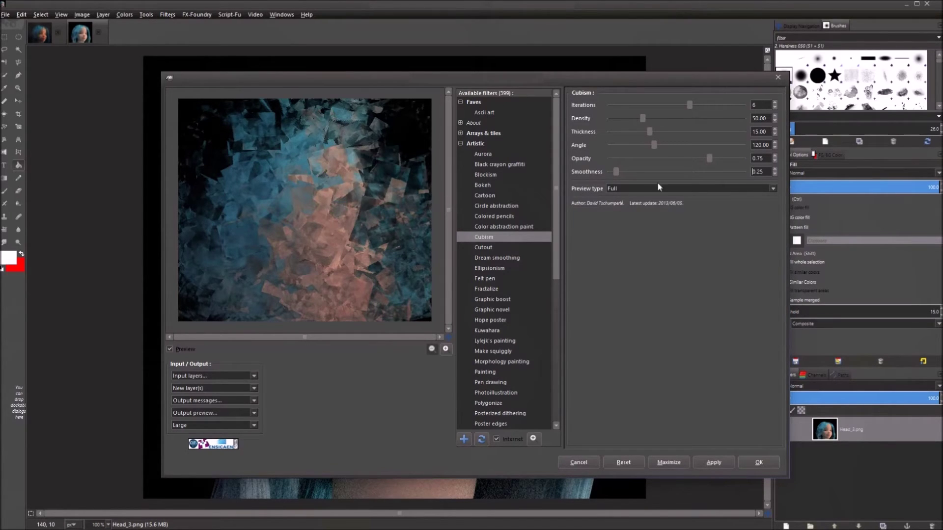
{"action": "double_click", "coordinate": [759, 172]}
{"action": "type", "text": "0"}
{"action": "key", "text": "Return"}
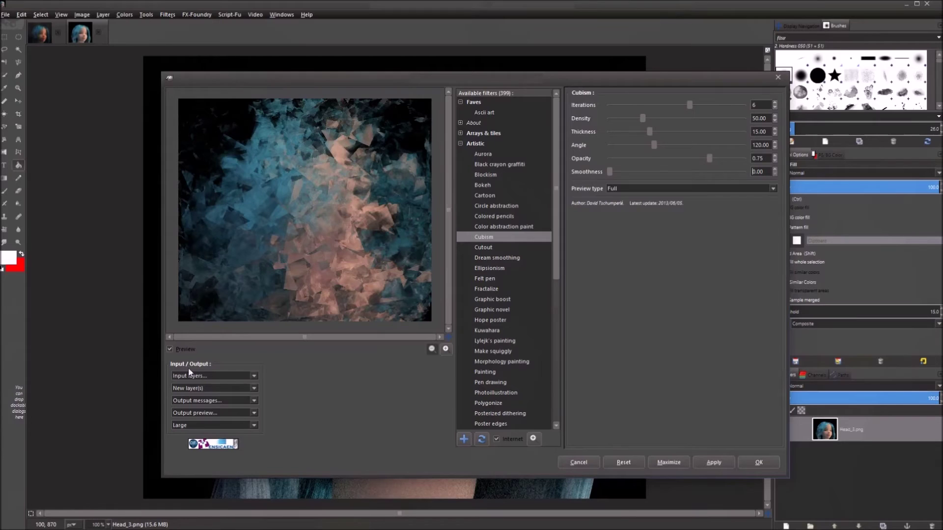
Step: Keep the output mode as New layer(s) and apply the Cubism filter to the portrait
{"action": "left_click", "coordinate": [251, 389]}
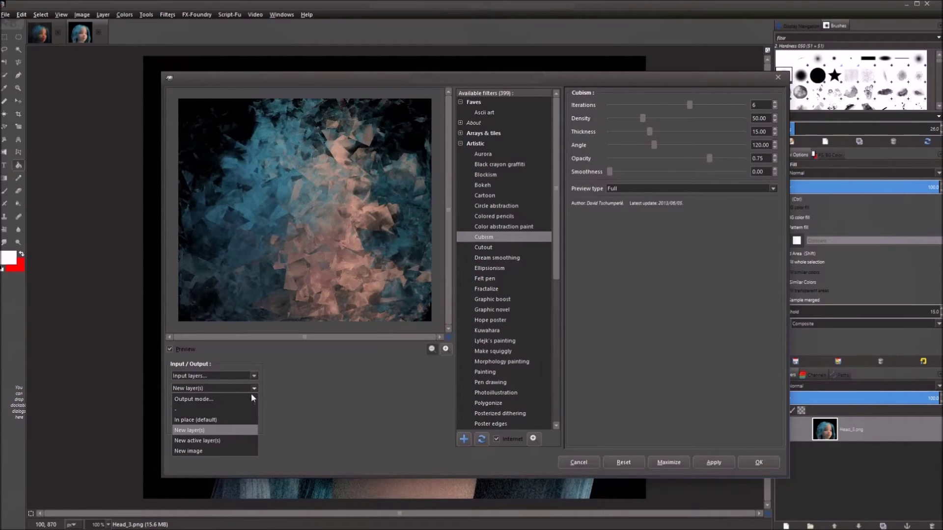
{"action": "left_click", "coordinate": [227, 431]}
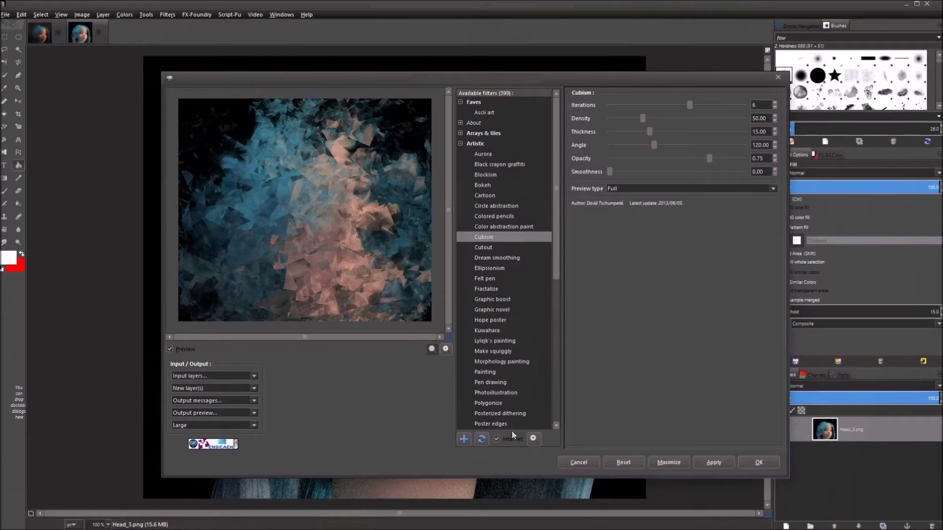
{"action": "left_click", "coordinate": [722, 463]}
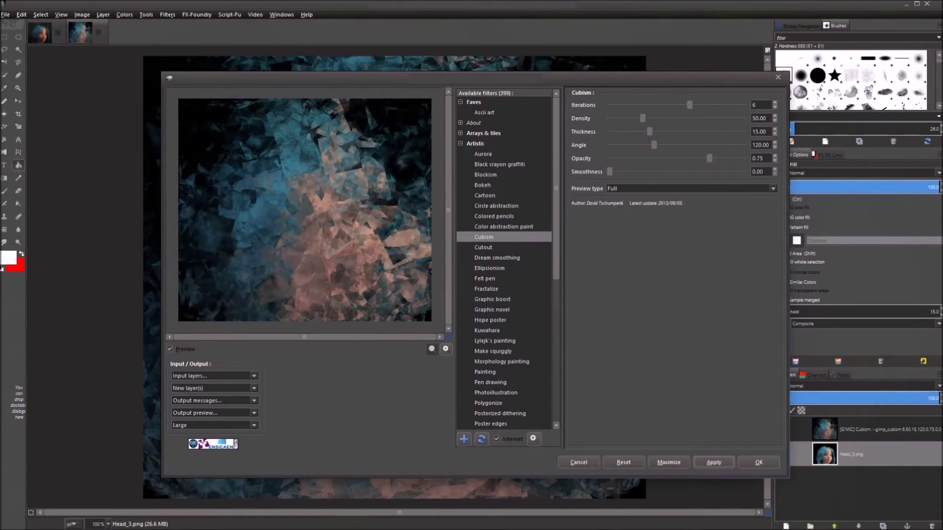
Step: Reset the Cutout filter to its defaults and set its number of levels to 8 after trying 3, 6 and 7
{"action": "left_click", "coordinate": [497, 247]}
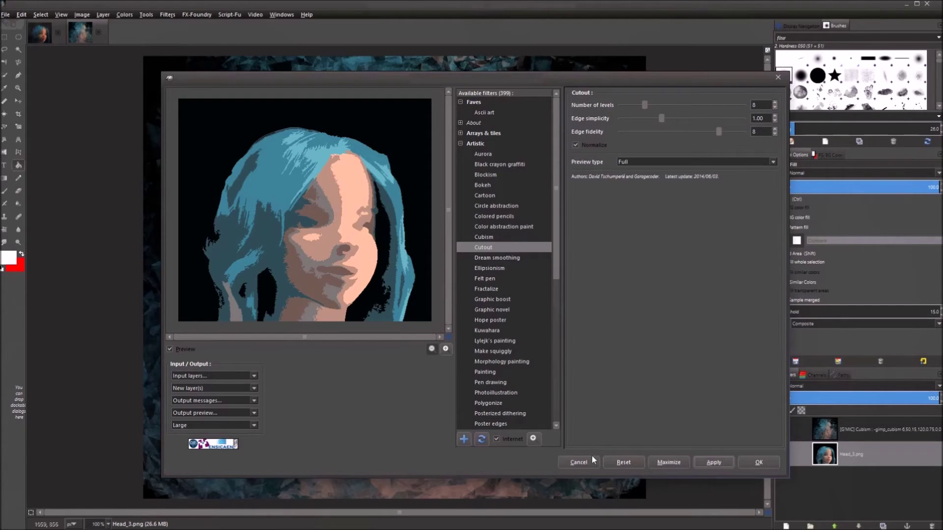
{"action": "left_click", "coordinate": [623, 462]}
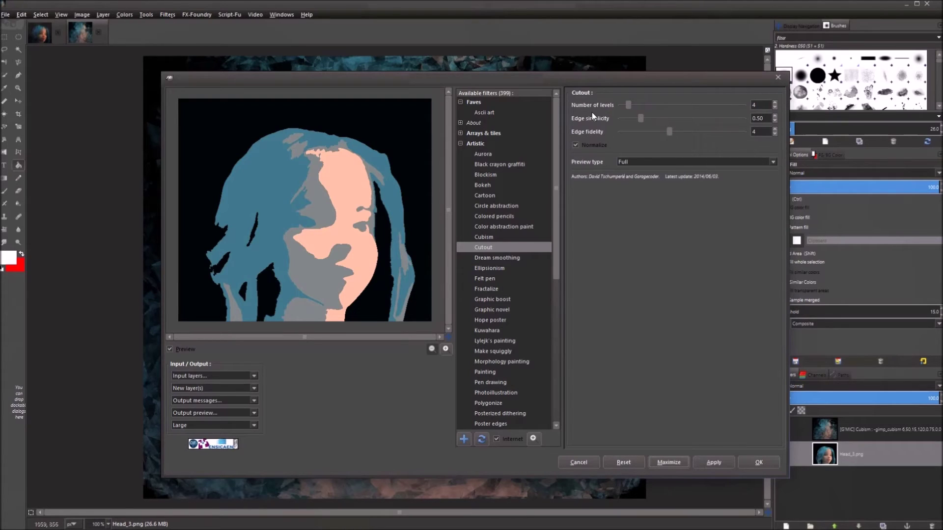
{"action": "left_click_drag", "start_coordinate": [629, 104], "coordinate": [582, 108]}
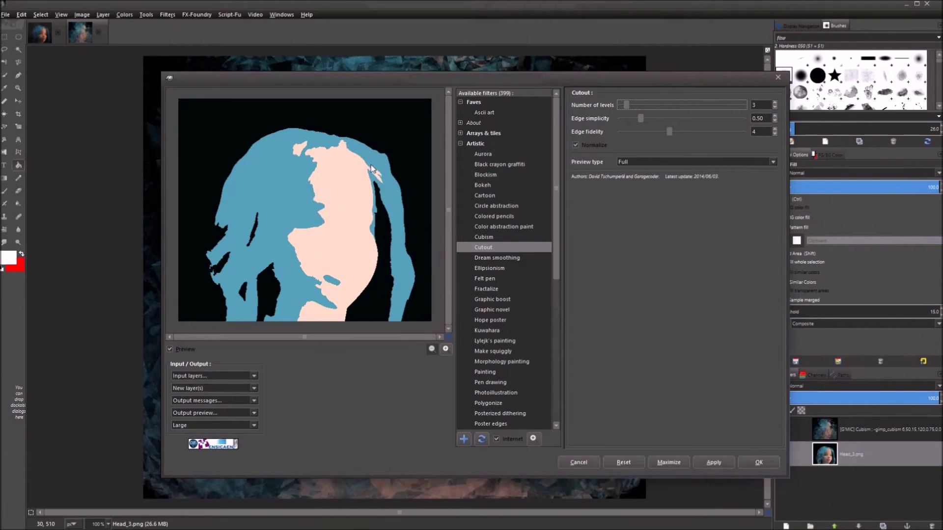
{"action": "left_click", "coordinate": [636, 105]}
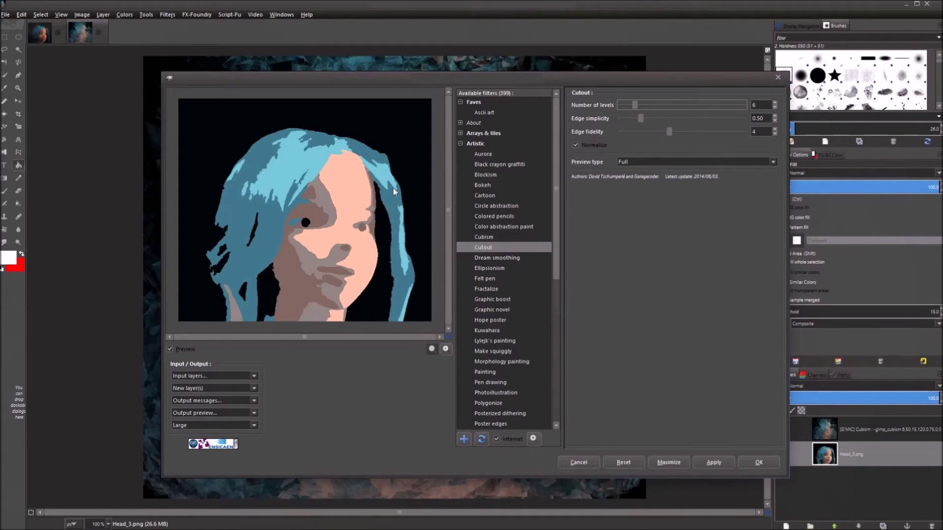
{"action": "left_click", "coordinate": [640, 106]}
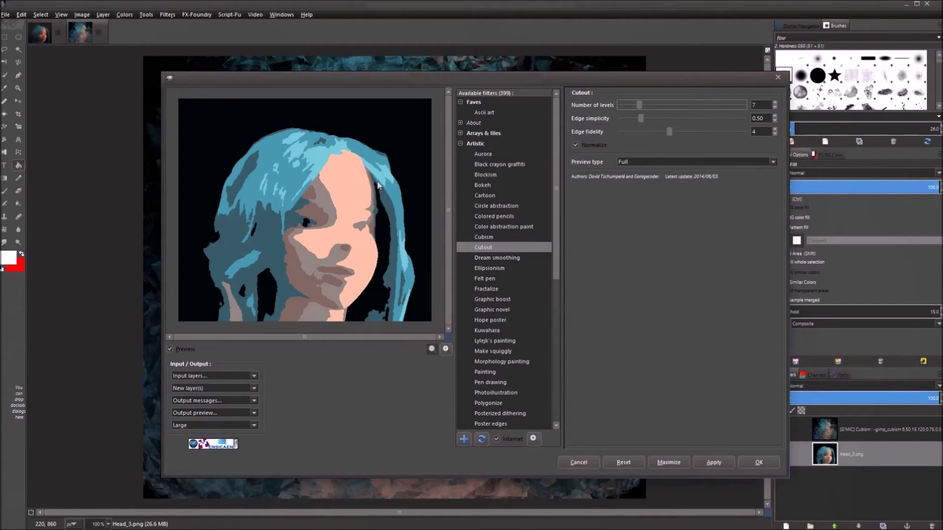
{"action": "left_click", "coordinate": [763, 109]}
{"action": "type", "text": "8"}
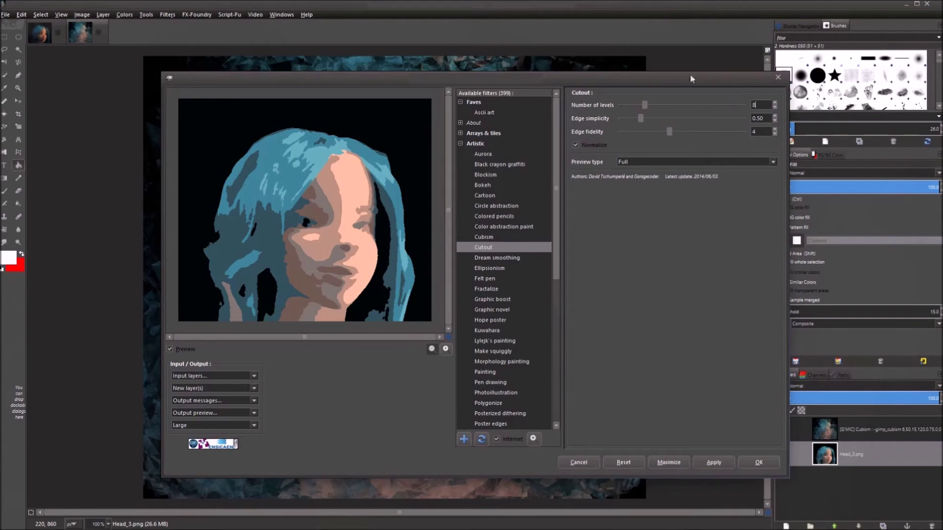
Step: Try Cutout edge simplicity values from 0 up to 3, and set the edge simplicity to 1.00
{"action": "left_click_drag", "start_coordinate": [640, 119], "coordinate": [556, 123]}
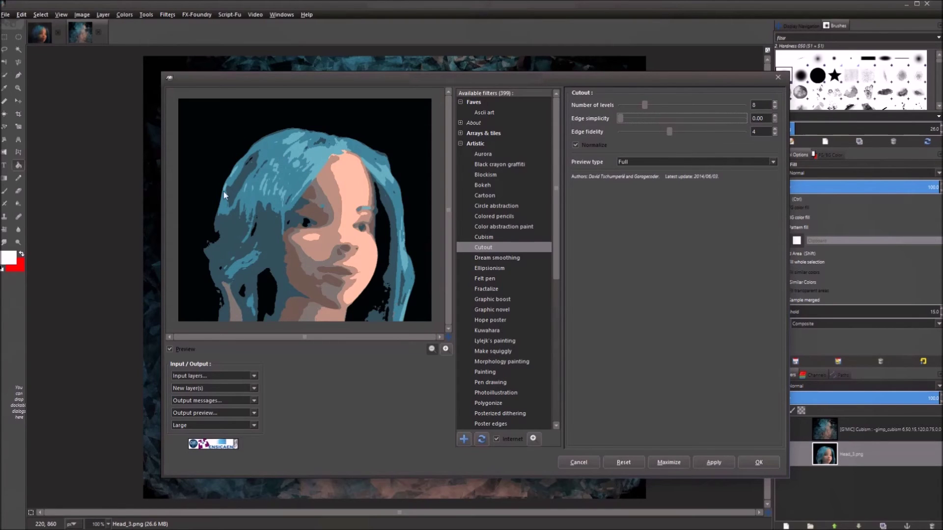
{"action": "left_click", "coordinate": [645, 120]}
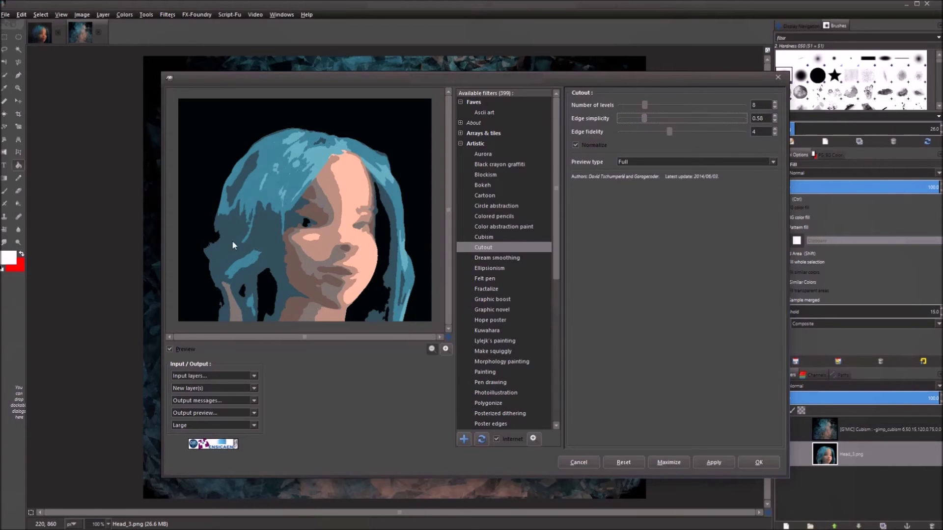
{"action": "left_click_drag", "start_coordinate": [646, 119], "coordinate": [663, 121]}
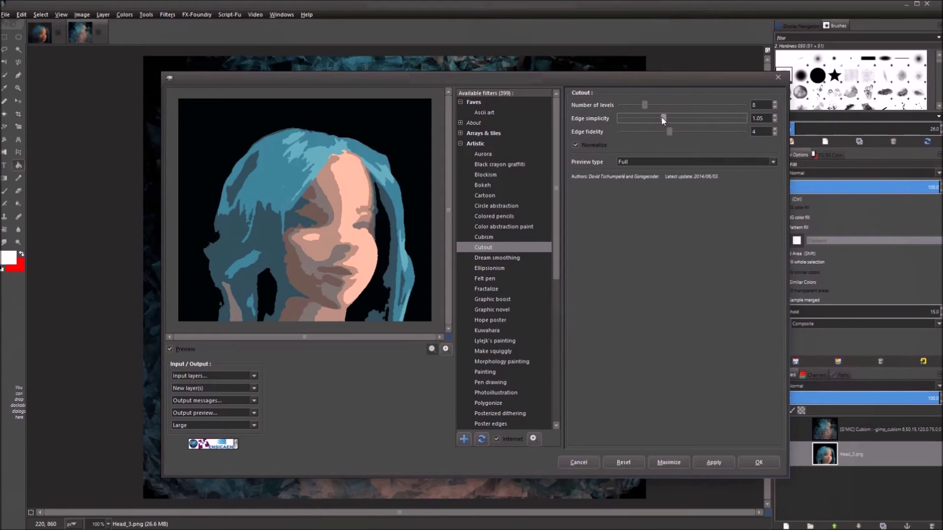
{"action": "left_click_drag", "start_coordinate": [687, 123], "coordinate": [727, 120]}
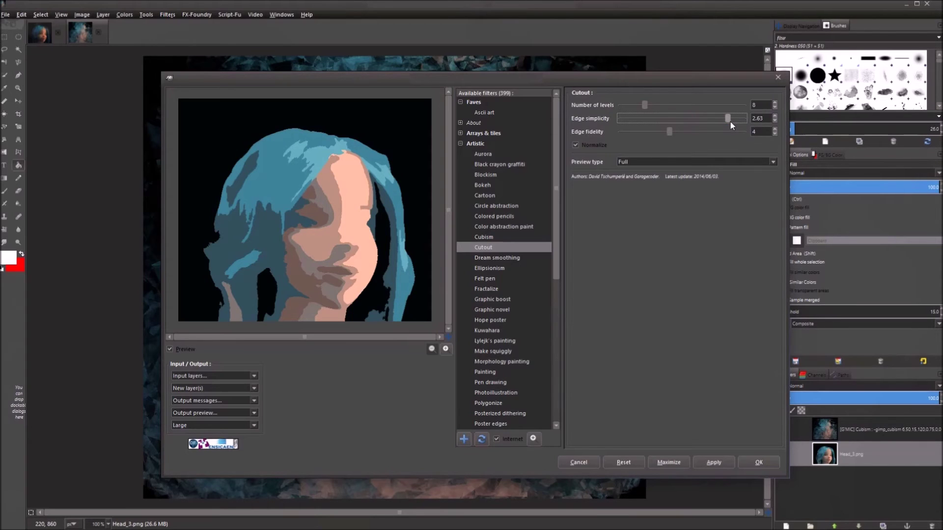
{"action": "left_click_drag", "start_coordinate": [729, 120], "coordinate": [803, 129]}
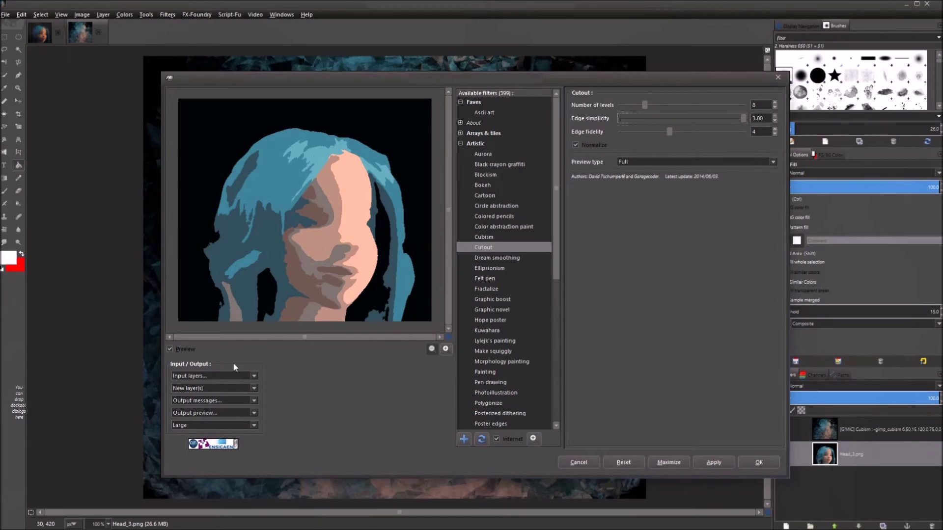
{"action": "left_click_drag", "start_coordinate": [765, 118], "coordinate": [748, 117]}
{"action": "type", "text": "1.00"}
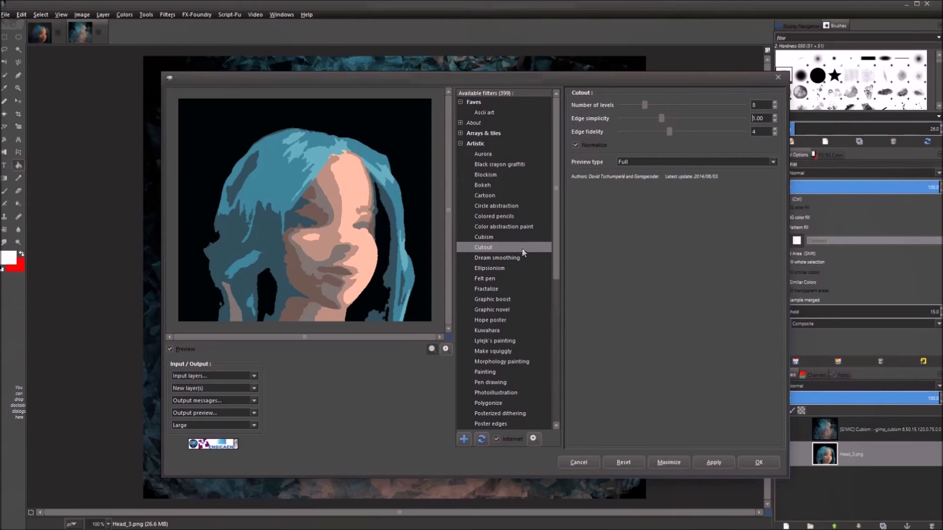
Step: Try Cutout edge fidelity values of 0, 4 and 6, and set the edge fidelity to 8
{"action": "left_click_drag", "start_coordinate": [670, 132], "coordinate": [514, 120]}
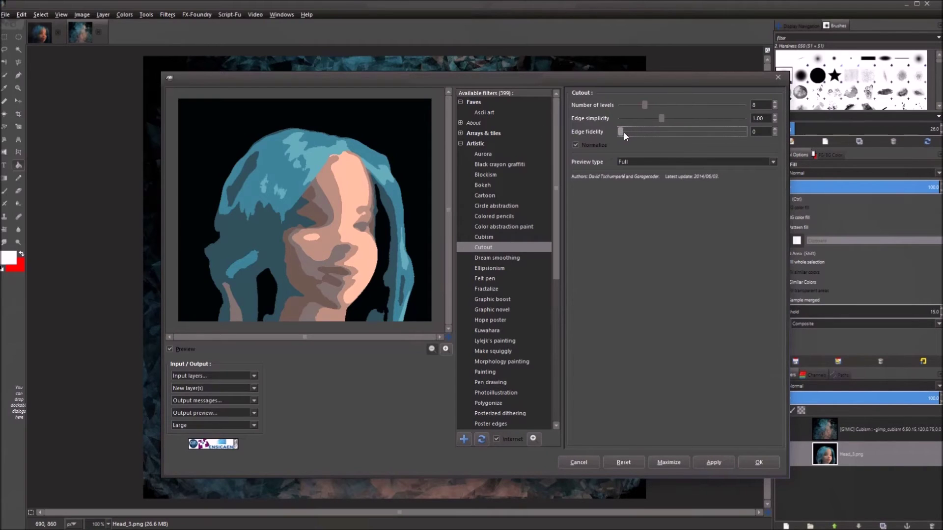
{"action": "left_click", "coordinate": [663, 135]}
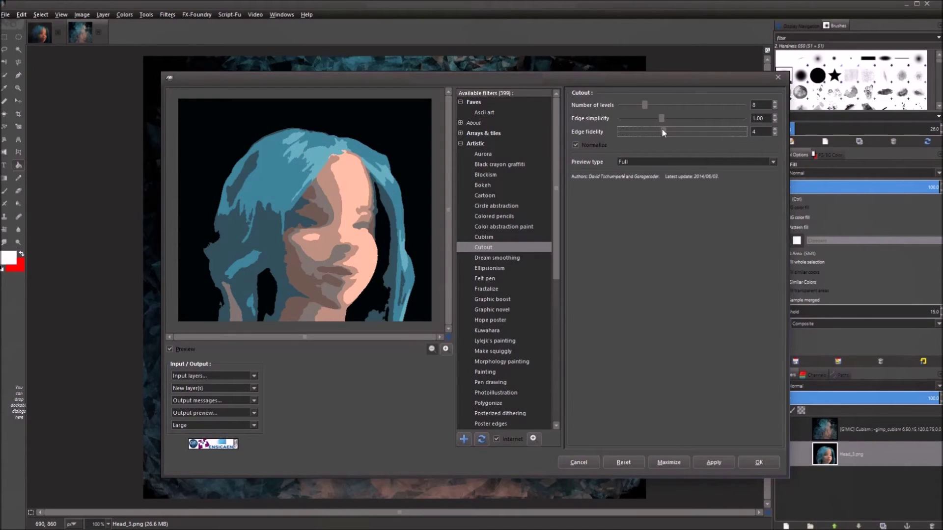
{"action": "left_click", "coordinate": [697, 133]}
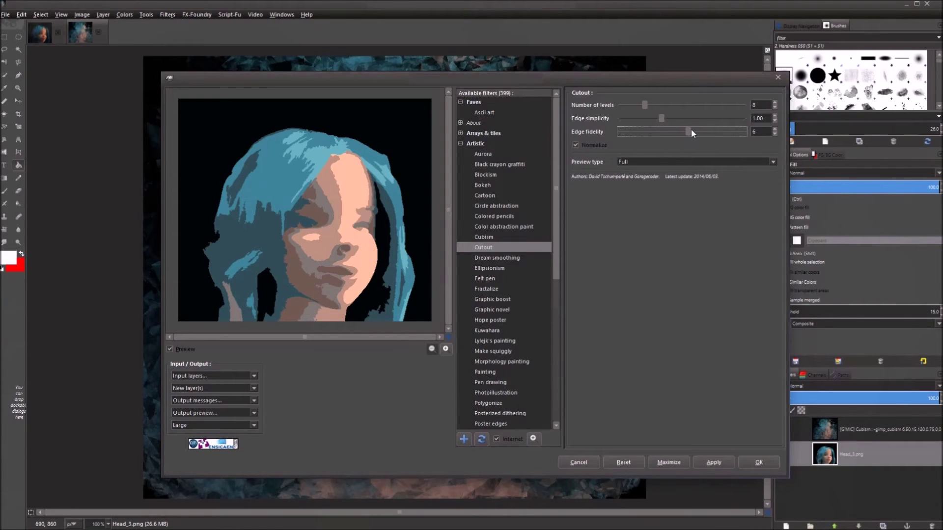
{"action": "scroll", "coordinate": [708, 133], "scroll_direction": "down", "scroll_amount": 1}
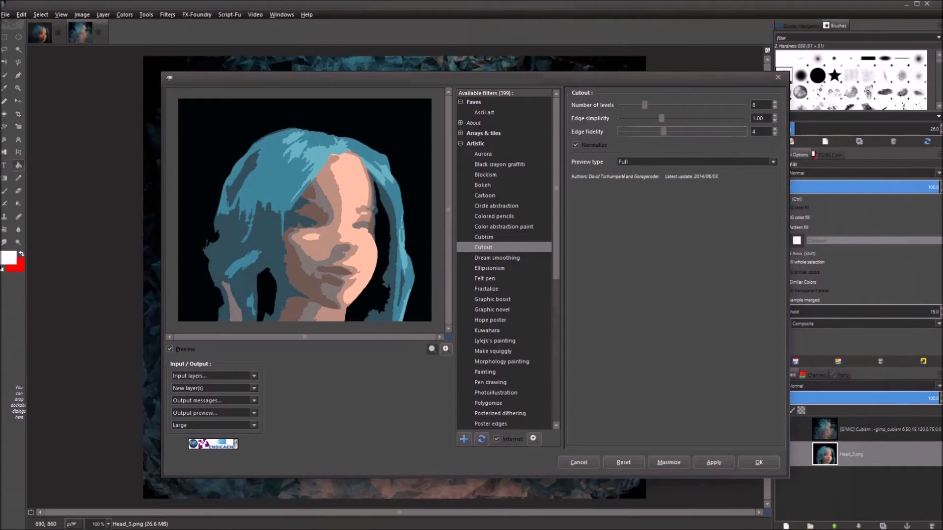
{"action": "left_click", "coordinate": [670, 133]}
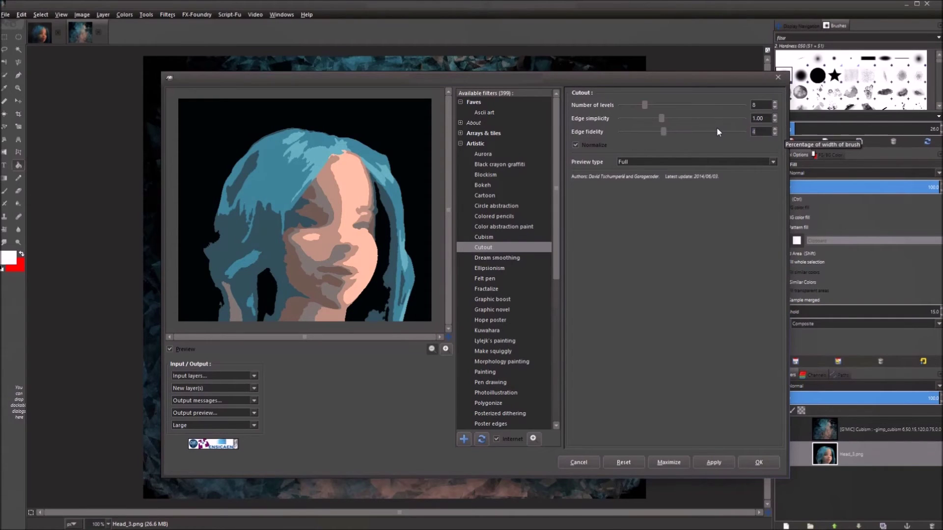
{"action": "type", "text": "10"}
{"action": "key", "text": "Return"}
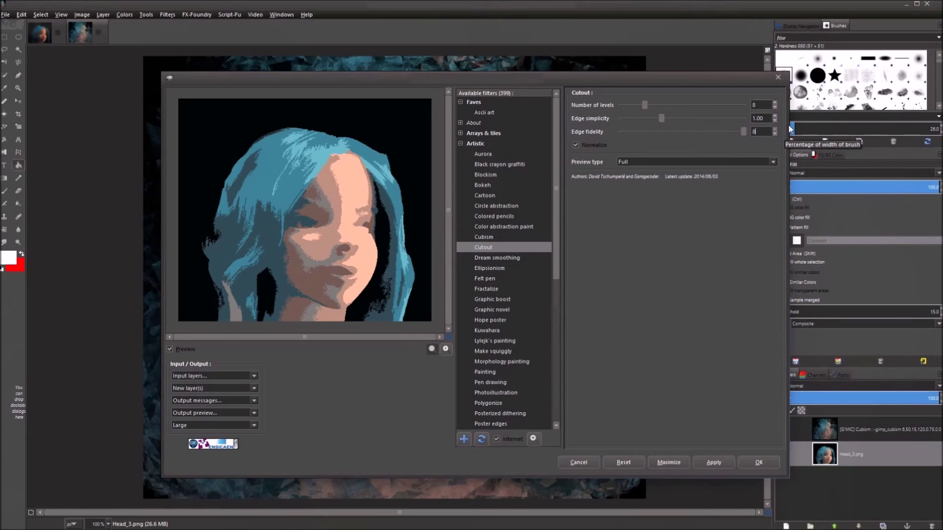
{"action": "left_click", "coordinate": [769, 119]}
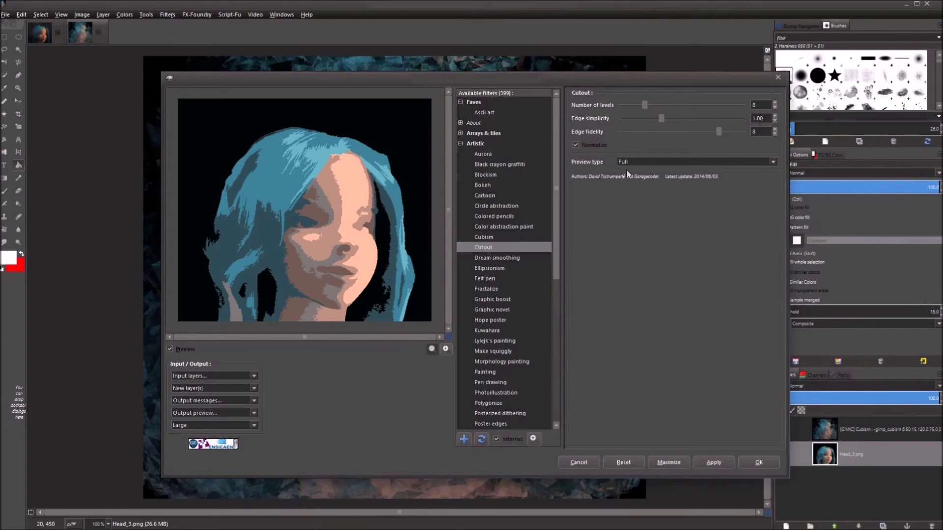
Step: Compare the Cutout result without Normalize, keep Normalize enabled, and apply the filter to the portrait as a new layer
{"action": "left_click", "coordinate": [576, 144]}
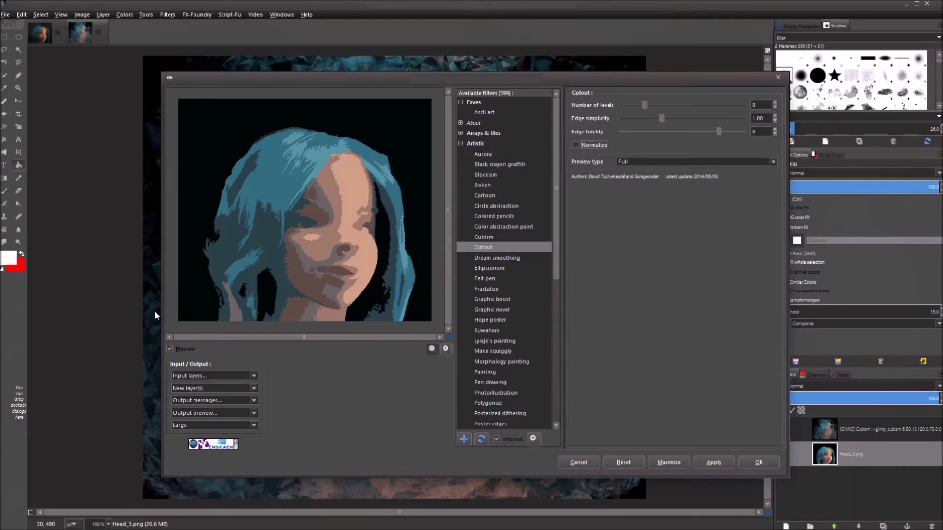
{"action": "left_click", "coordinate": [575, 145]}
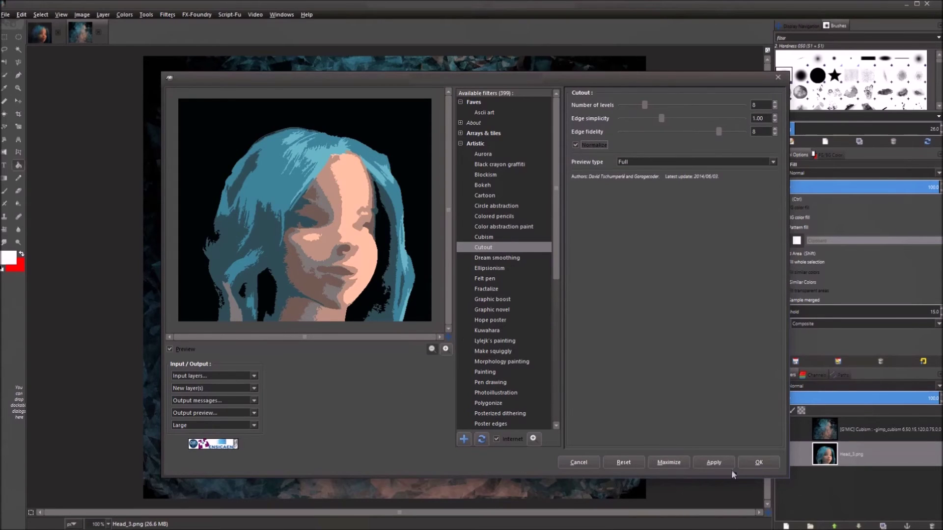
{"action": "left_click", "coordinate": [715, 464]}
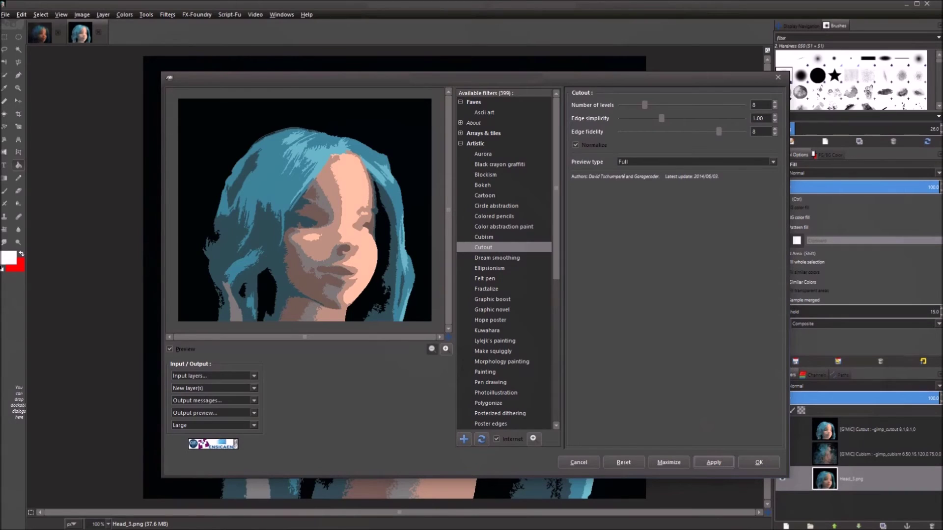
Step: Compare the Cubism and Cutout filter previews and their settings
{"action": "left_click", "coordinate": [496, 237]}
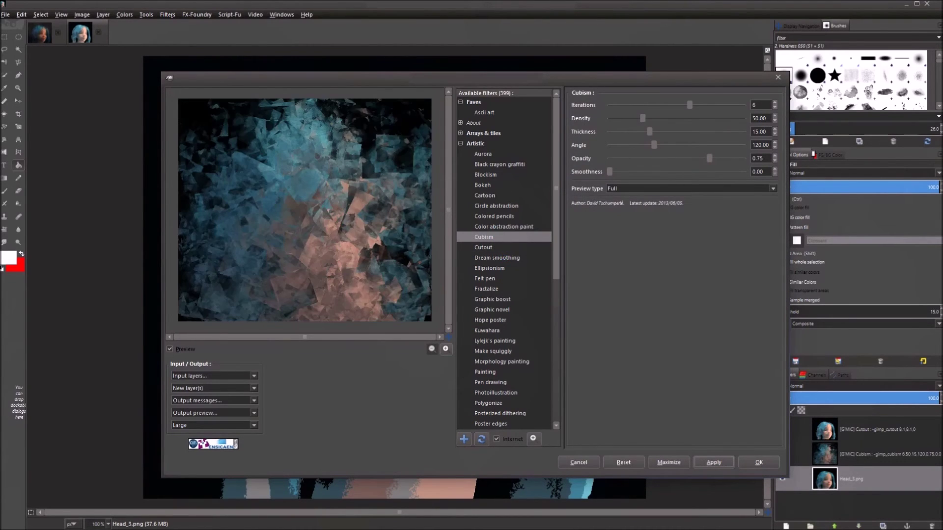
{"action": "left_click", "coordinate": [501, 247]}
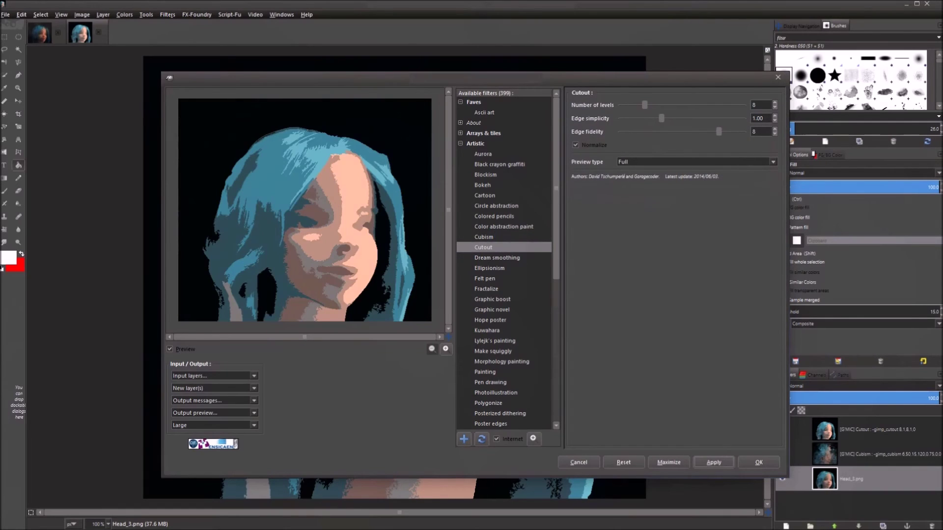
{"action": "left_click", "coordinate": [499, 237]}
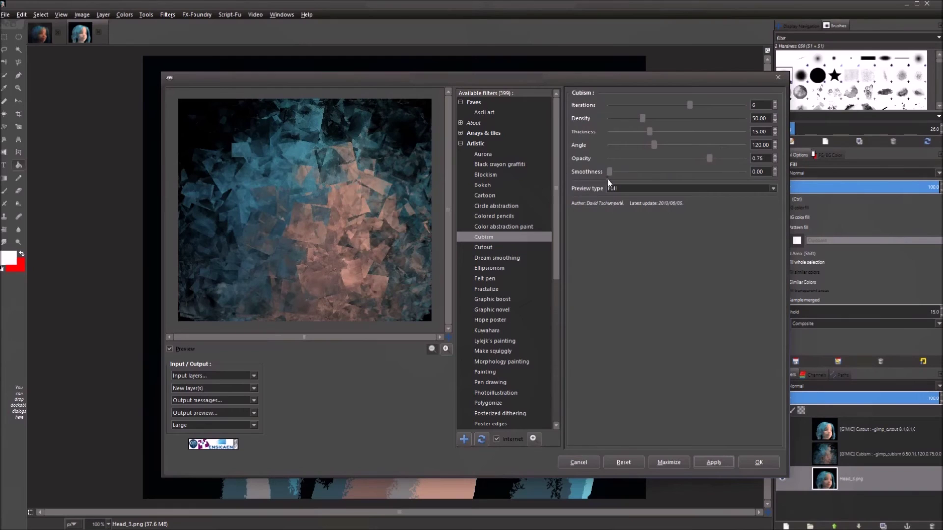
{"action": "left_click", "coordinate": [483, 248]}
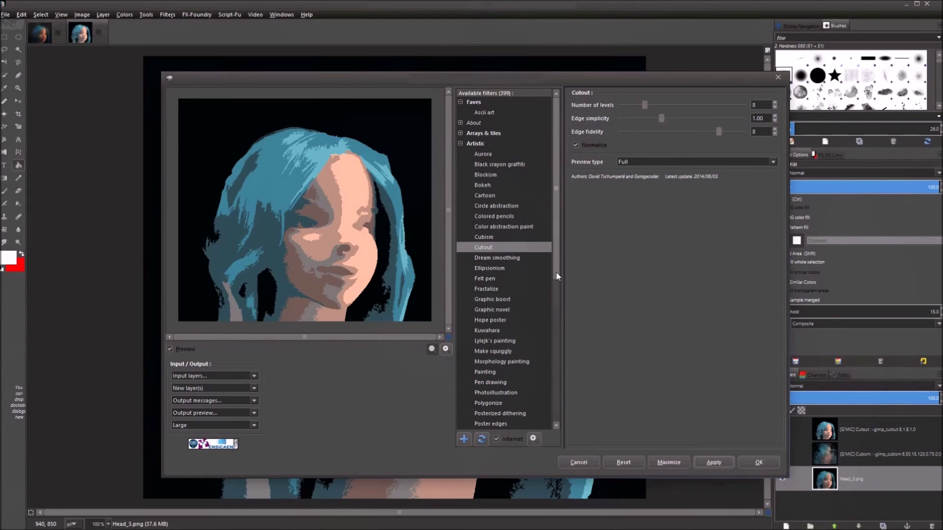
Step: Preview the Dream smoothing filter on the whole portrait and close the filter dialog without applying it
{"action": "scroll", "coordinate": [560, 216], "scroll_direction": "down", "scroll_amount": 1}
{"action": "scroll", "coordinate": [560, 216], "scroll_direction": "up", "scroll_amount": 1}
{"action": "left_click_drag", "start_coordinate": [559, 188], "coordinate": [578, 167]}
{"action": "left_click_drag", "start_coordinate": [557, 234], "coordinate": [558, 139]}
{"action": "left_click", "coordinate": [484, 257]}
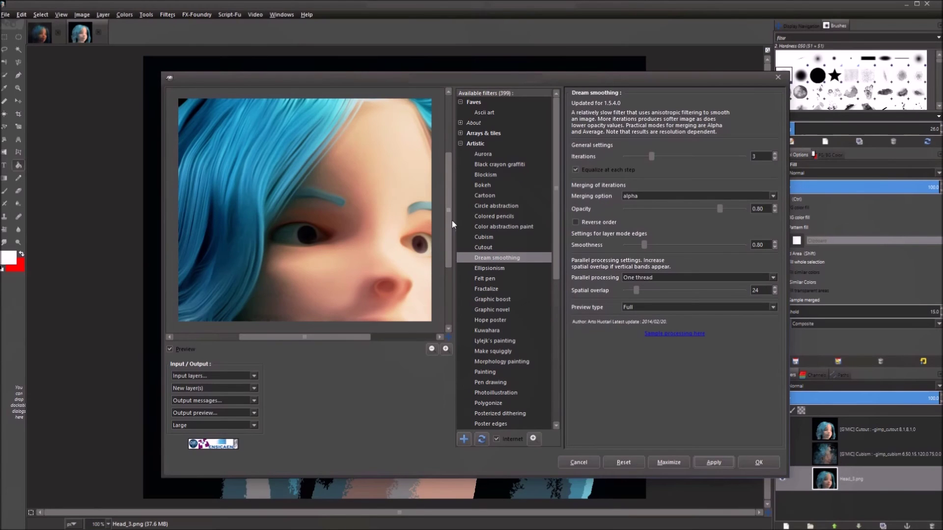
{"action": "left_click", "coordinate": [432, 350]}
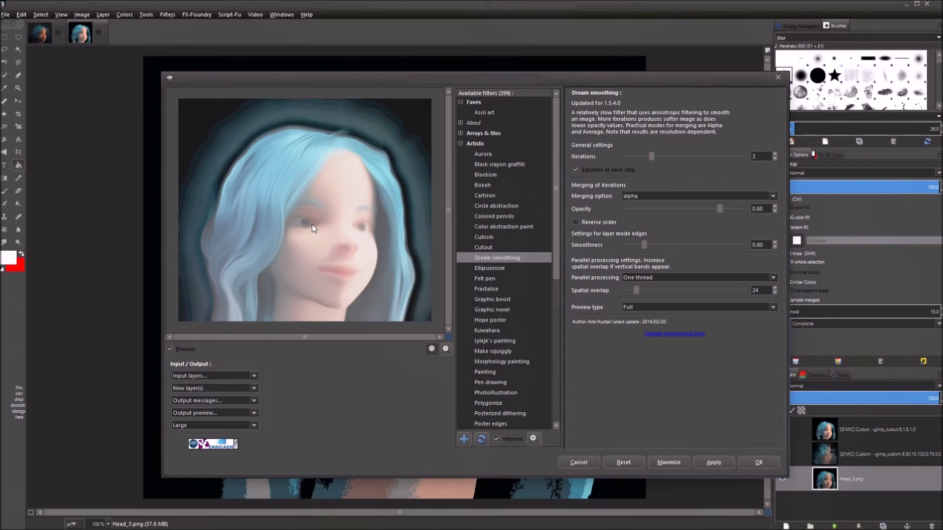
{"action": "left_click", "coordinate": [574, 462]}
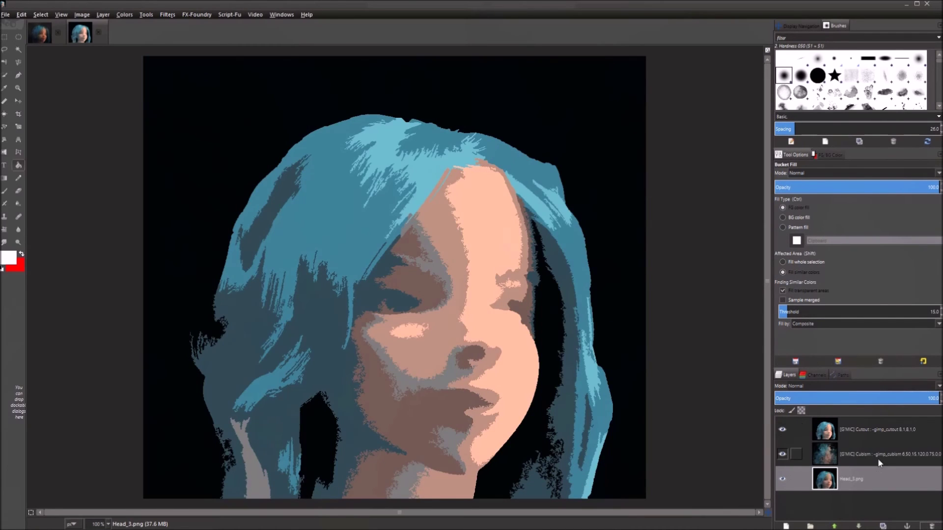
Step: Move the Cubism layer below Head_3.png and try Screen mode on the Head_3.png layer with the Cutout layer hidden
{"action": "left_click_drag", "start_coordinate": [879, 453], "coordinate": [854, 497]}
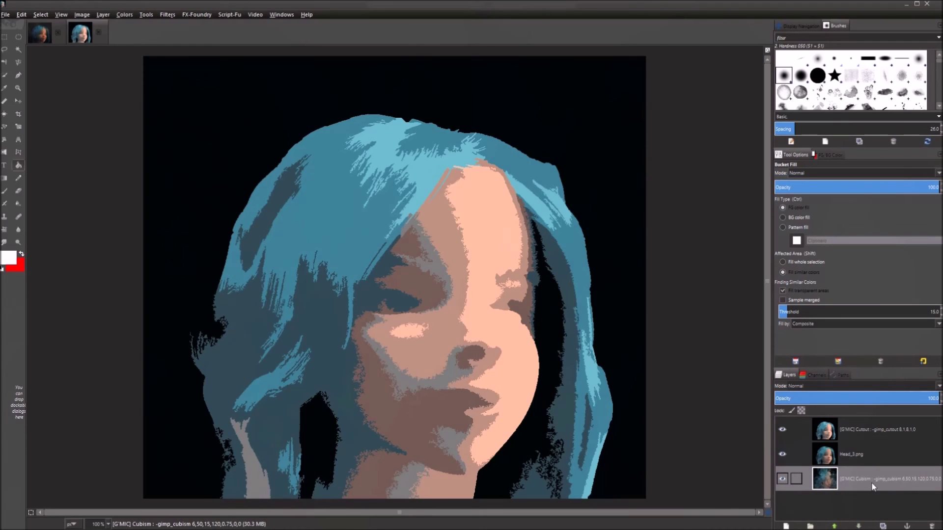
{"action": "left_click", "coordinate": [856, 454]}
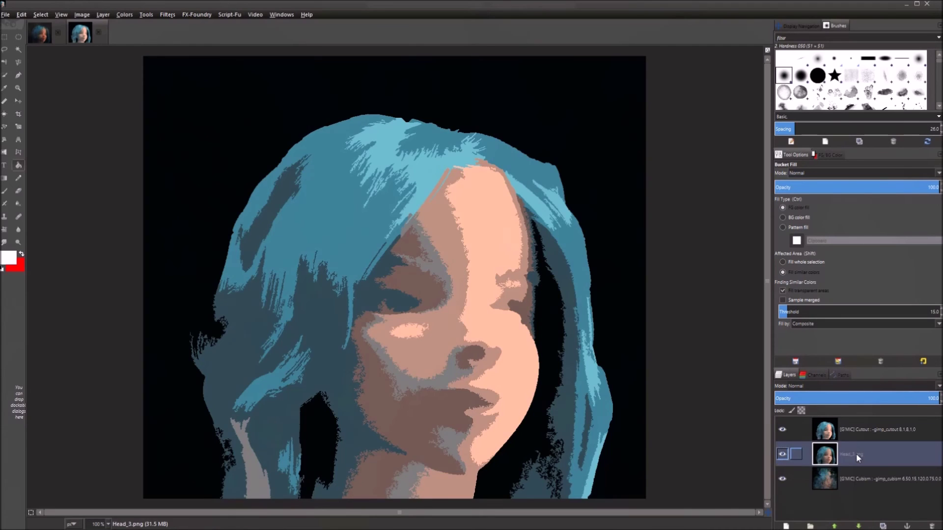
{"action": "left_click", "coordinate": [857, 387]}
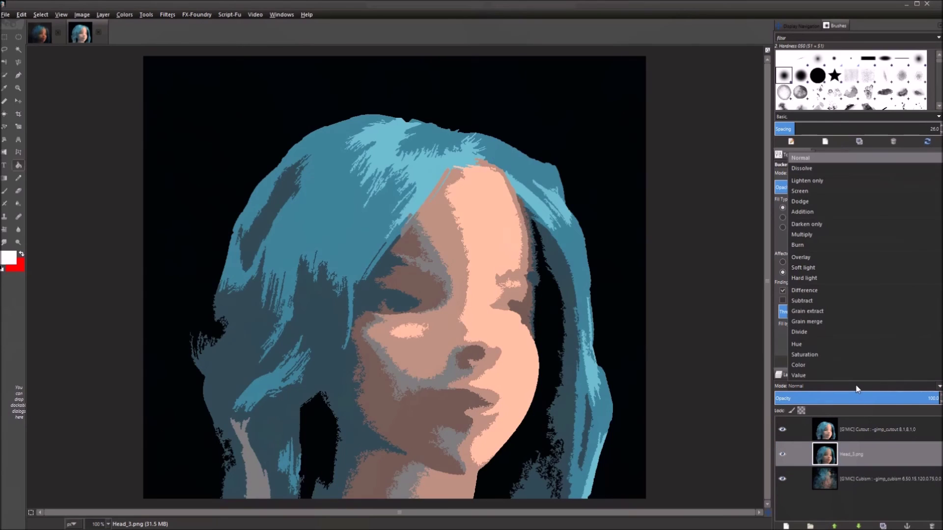
{"action": "left_click", "coordinate": [822, 193]}
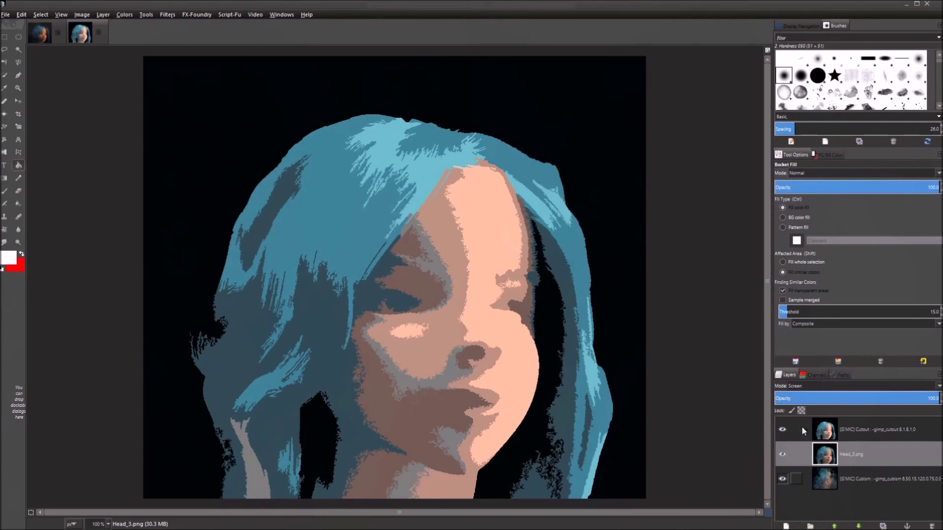
{"action": "left_click", "coordinate": [782, 430]}
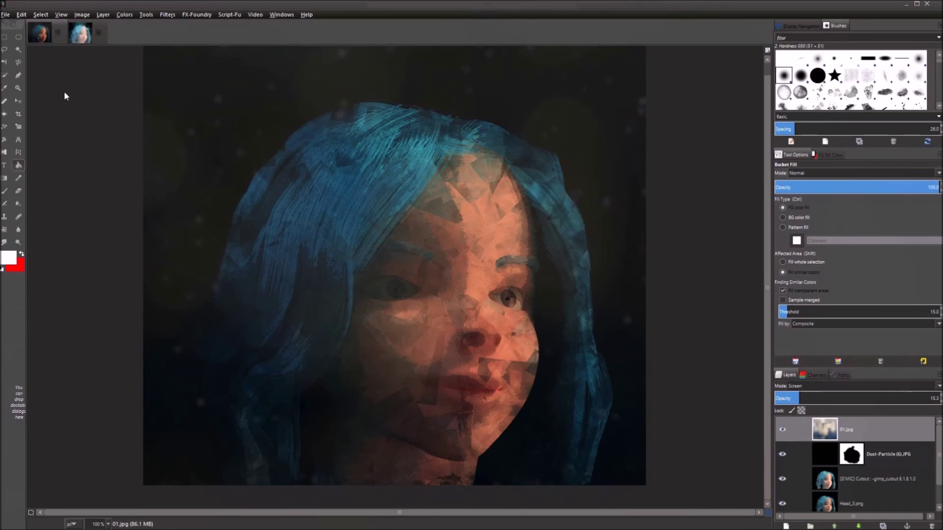
Step: Check the blend modes of the Cutout layer and the layers beneath it in the finished example image
{"action": "left_click", "coordinate": [848, 480]}
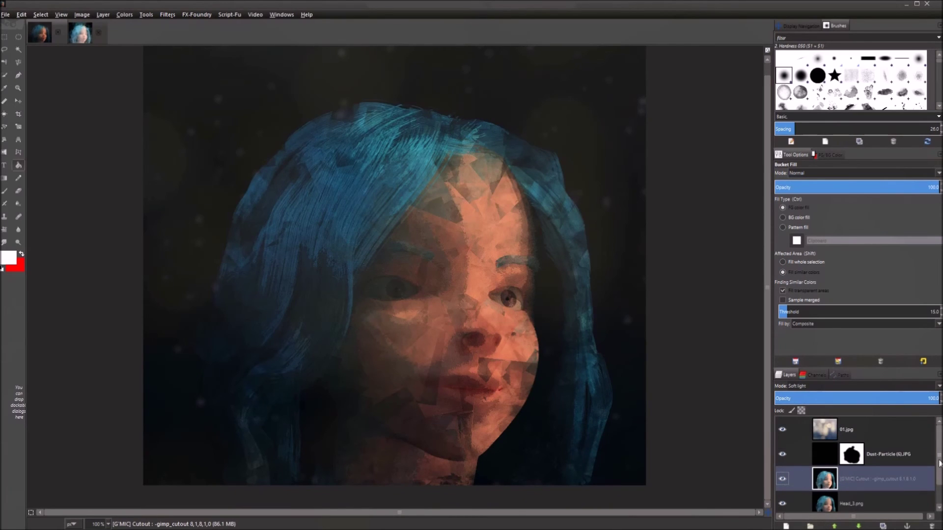
{"action": "scroll", "coordinate": [940, 463], "scroll_direction": "down", "scroll_amount": 1}
{"action": "left_click", "coordinate": [867, 474]}
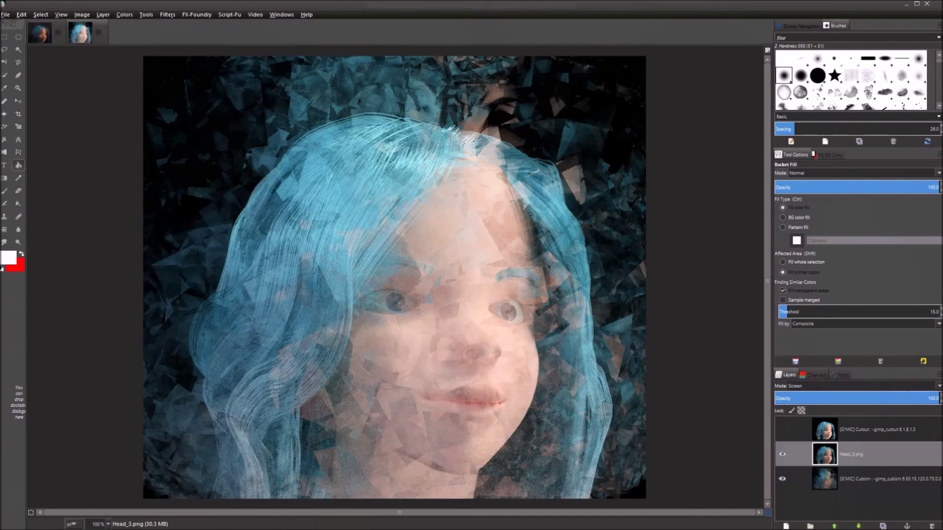
Step: Try Addition mode on the Head_3.png layer and set its blend mode to Multiply
{"action": "left_click", "coordinate": [865, 387]}
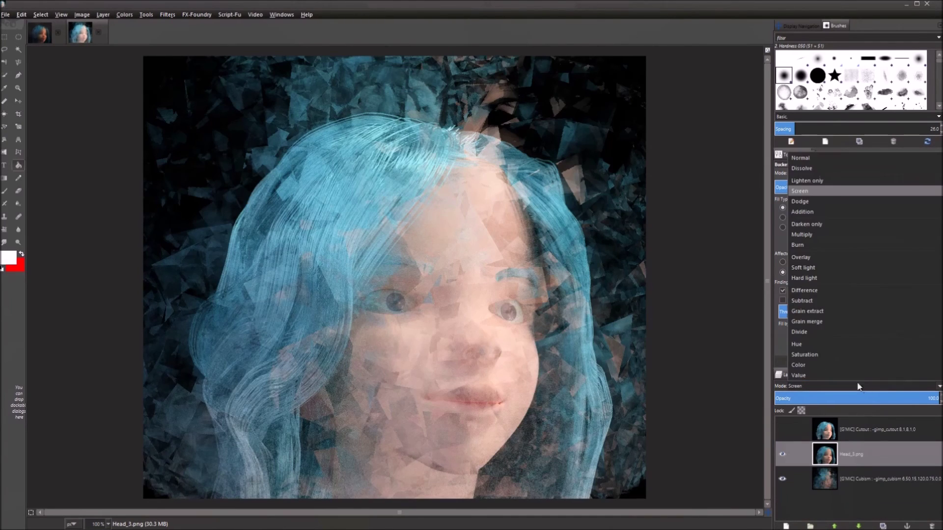
{"action": "left_click", "coordinate": [821, 213]}
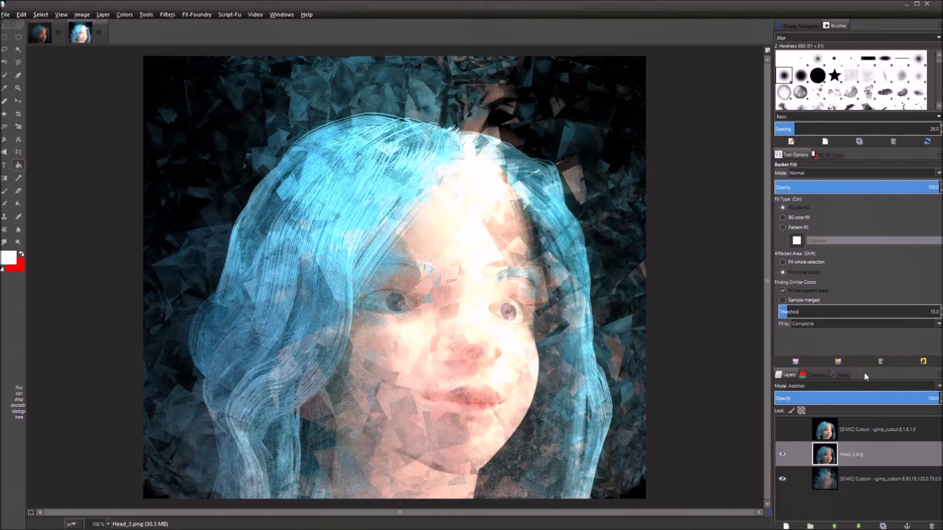
{"action": "left_click", "coordinate": [857, 386]}
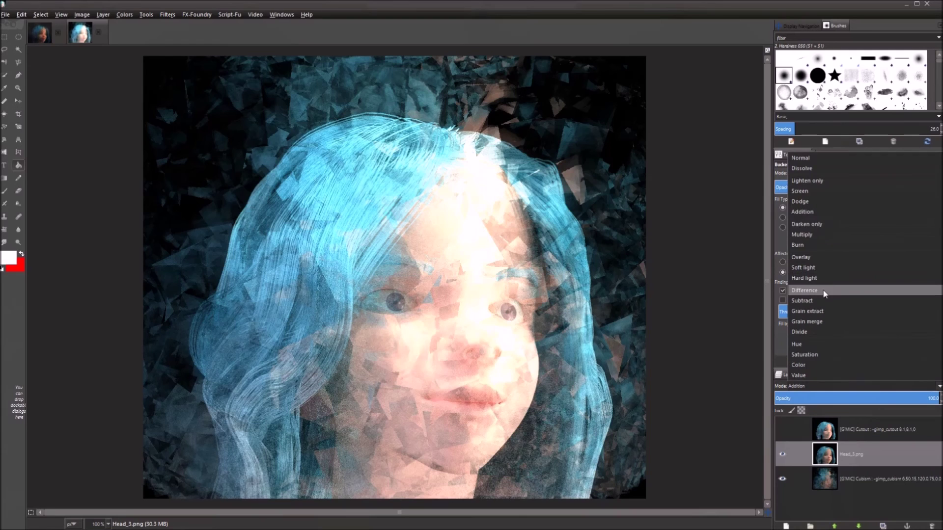
{"action": "left_click", "coordinate": [826, 234]}
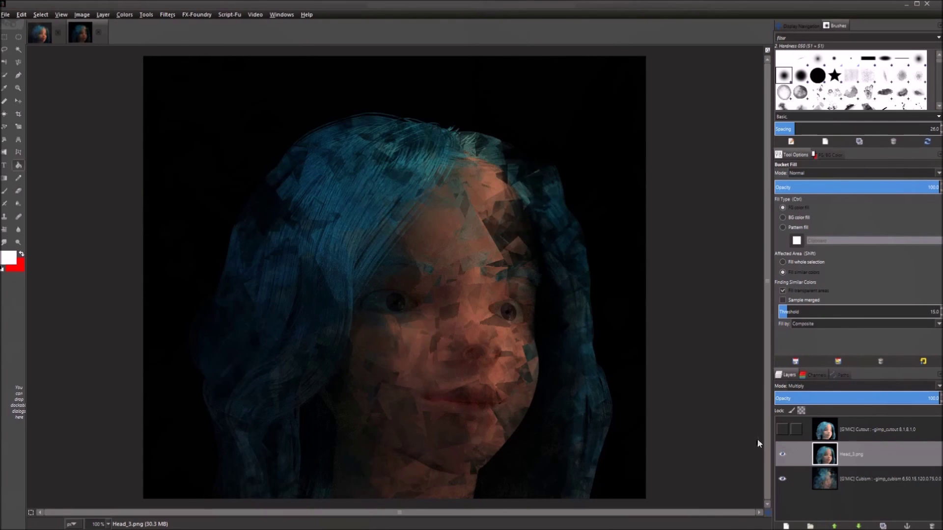
Step: Show the Cutout layer, set its blend mode to Soft light, and inspect the blended face up close
{"action": "left_click", "coordinate": [856, 430]}
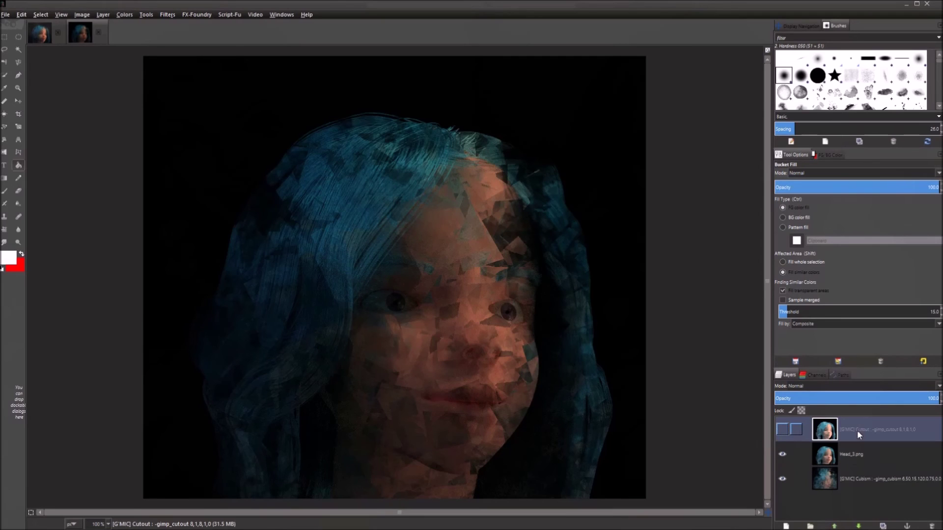
{"action": "left_click", "coordinate": [782, 430]}
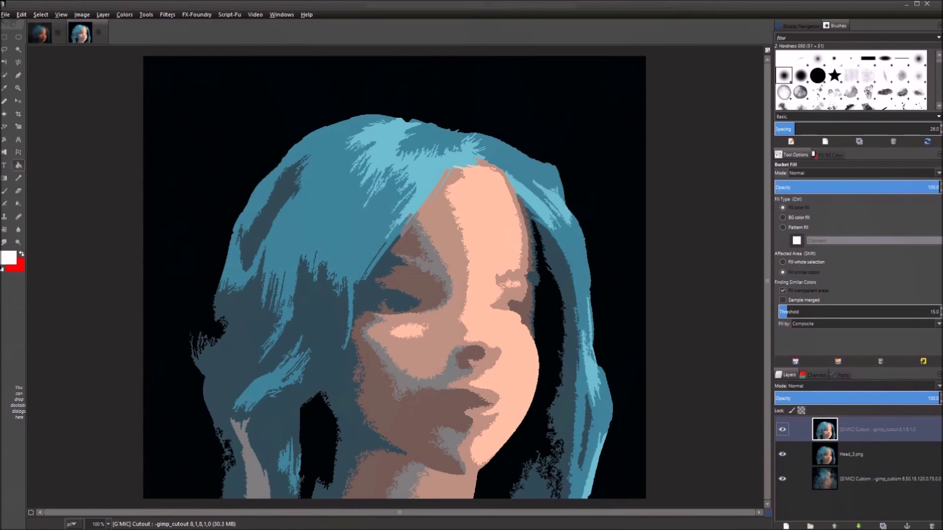
{"action": "left_click", "coordinate": [872, 387]}
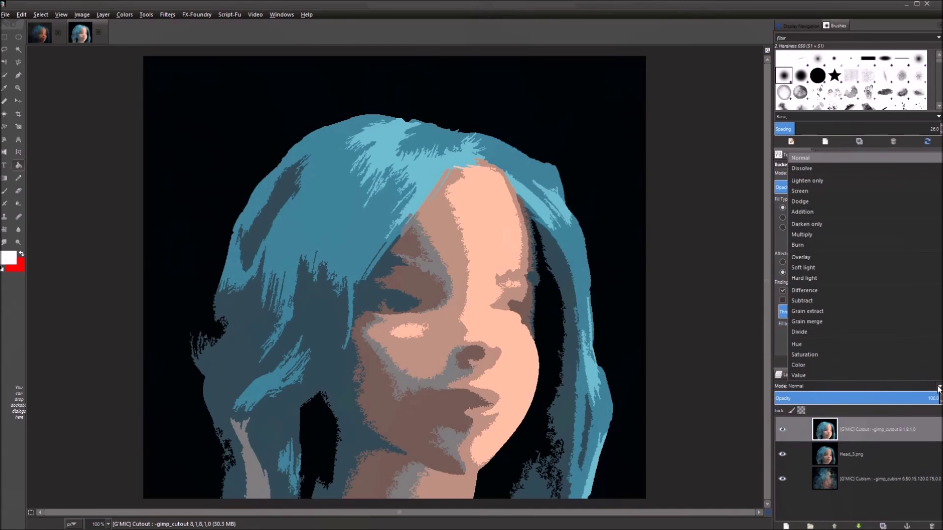
{"action": "left_click", "coordinate": [808, 268]}
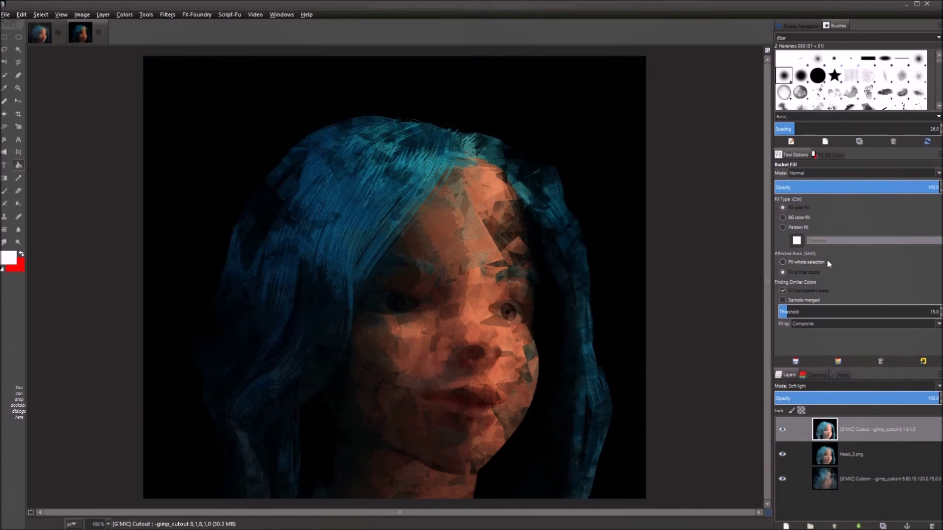
{"action": "scroll", "coordinate": [508, 249], "scroll_direction": "up", "scroll_amount": 1}
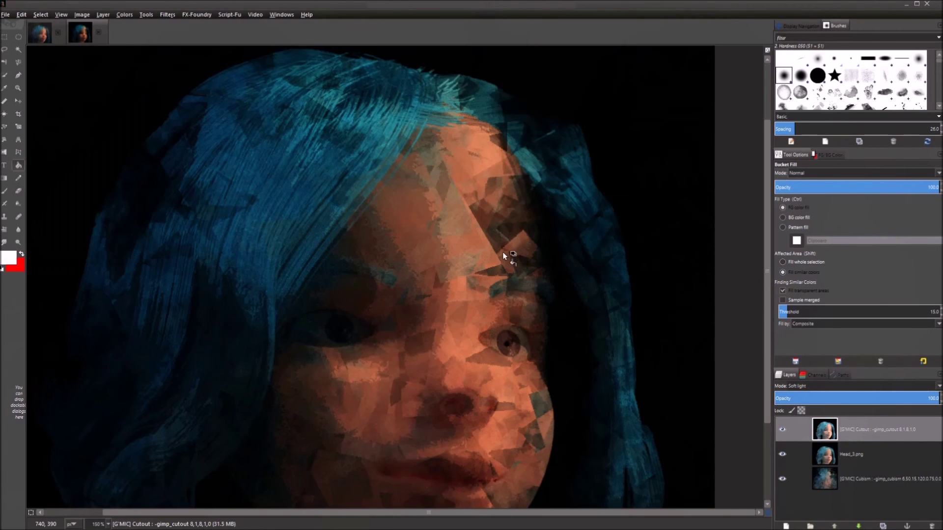
{"action": "scroll", "coordinate": [533, 227], "scroll_direction": "down", "scroll_amount": 1}
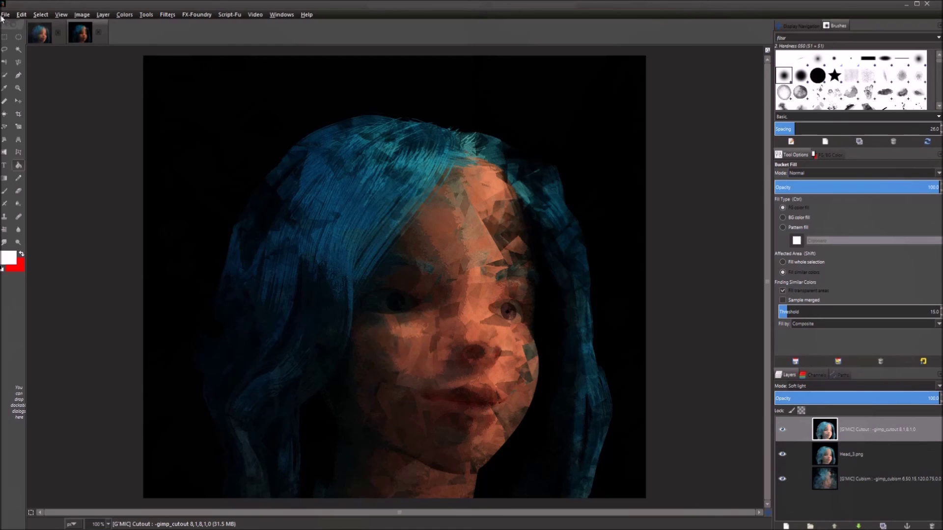
Step: Bring the Dust-Particle (6) image from the tutorial folder in as the top layer and reposition its particles over the portrait
{"action": "mouse_move", "coordinate": [76, 5]}
{"action": "left_click", "coordinate": [93, 8]}
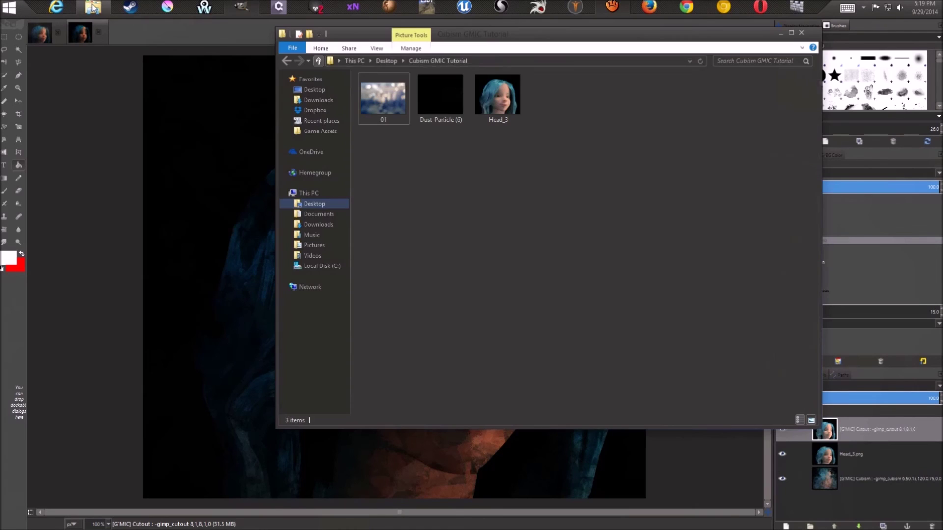
{"action": "left_click_drag", "start_coordinate": [441, 96], "coordinate": [207, 320]}
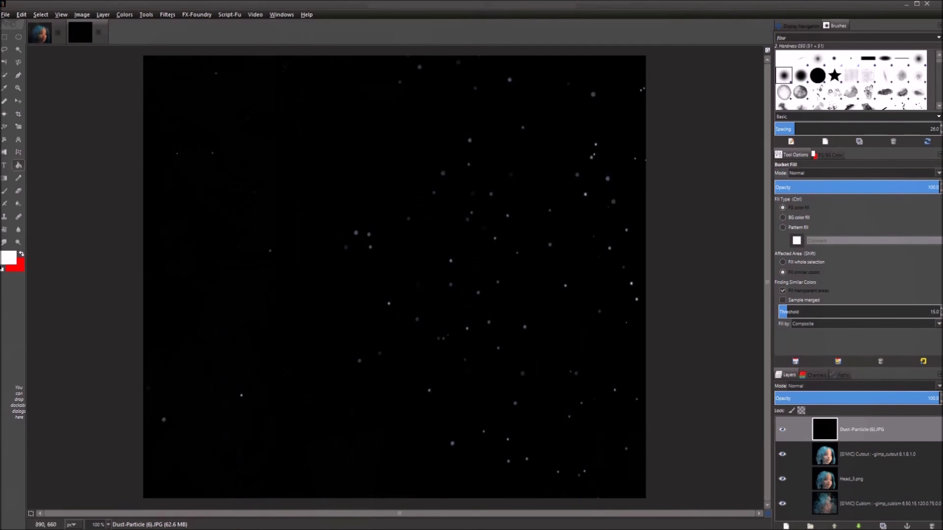
{"action": "key", "text": "m"}
{"action": "left_click_drag", "start_coordinate": [612, 344], "coordinate": [312, 308]}
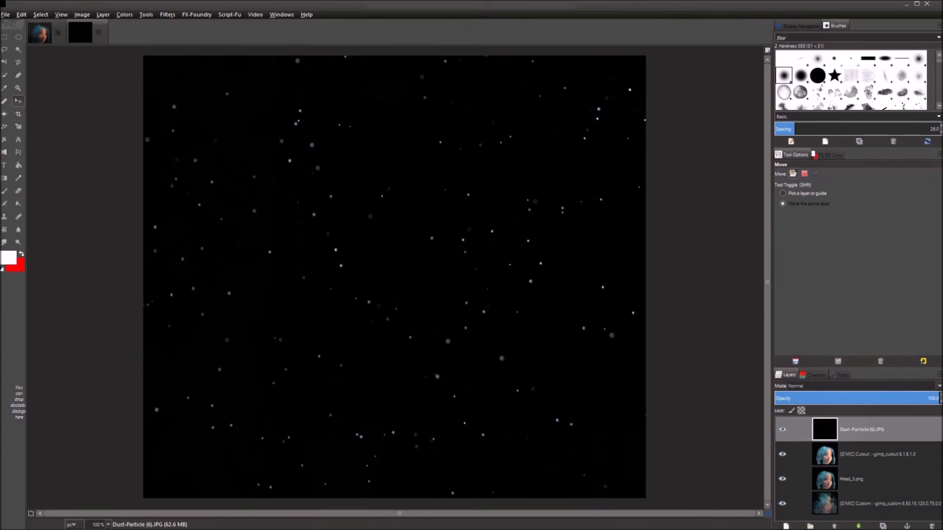
Step: Set the Dust-Particle layer's blend mode to Screen and fit the layer to the image size
{"action": "left_click", "coordinate": [939, 386]}
{"action": "left_click", "coordinate": [815, 195]}
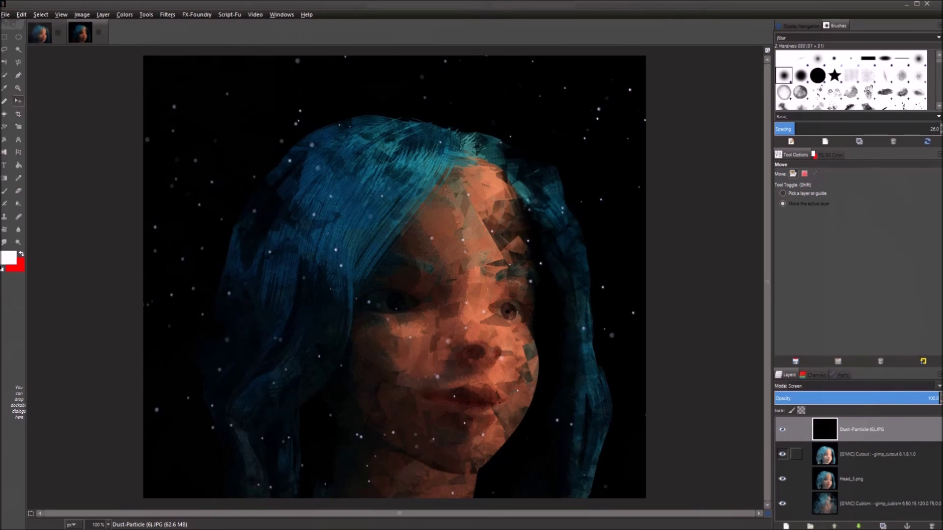
{"action": "right_click", "coordinate": [886, 438]}
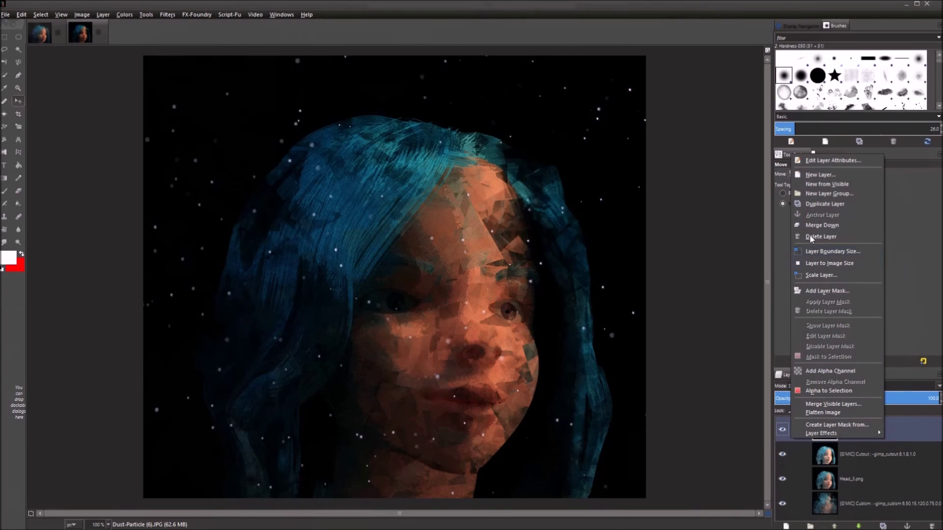
{"action": "left_click", "coordinate": [833, 264]}
Step: Add a white layer mask to the Dust-Particle layer
{"action": "right_click", "coordinate": [891, 425]}
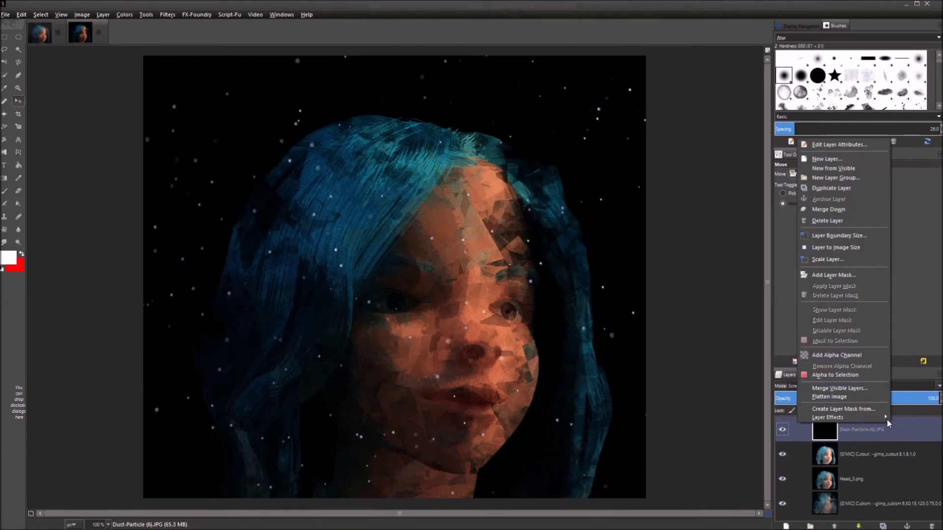
{"action": "left_click", "coordinate": [830, 276]}
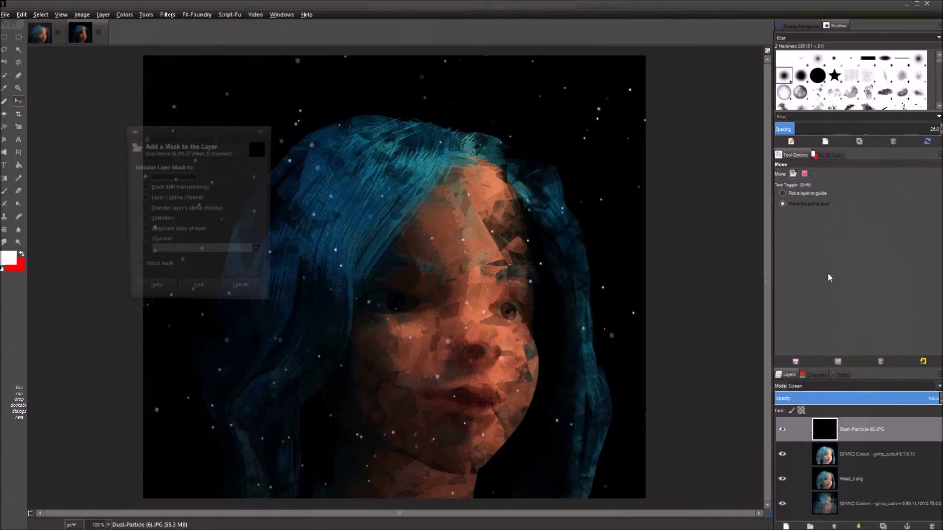
{"action": "left_click", "coordinate": [196, 293]}
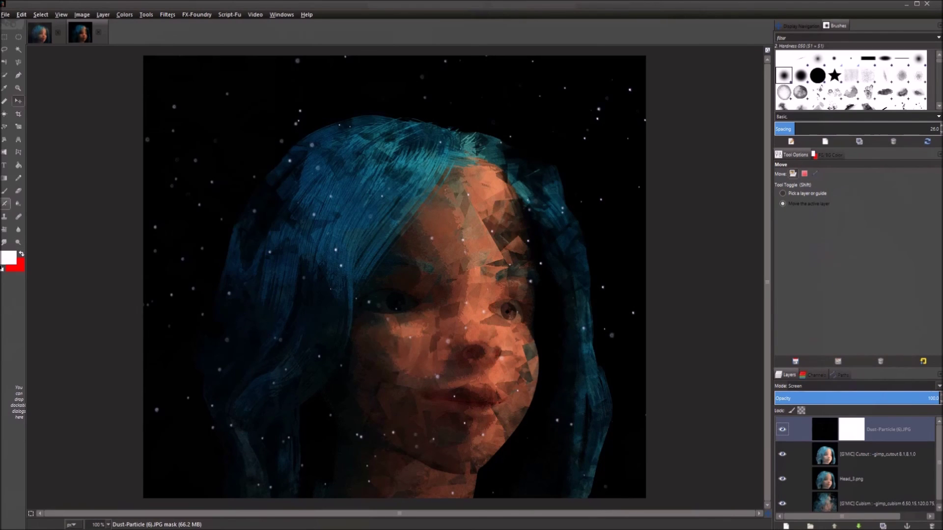
Step: Paint black on the Dust-Particle mask over the face and hair with the Paintbrush, enlarging the brush to 428.23
{"action": "left_click", "coordinate": [2, 269]}
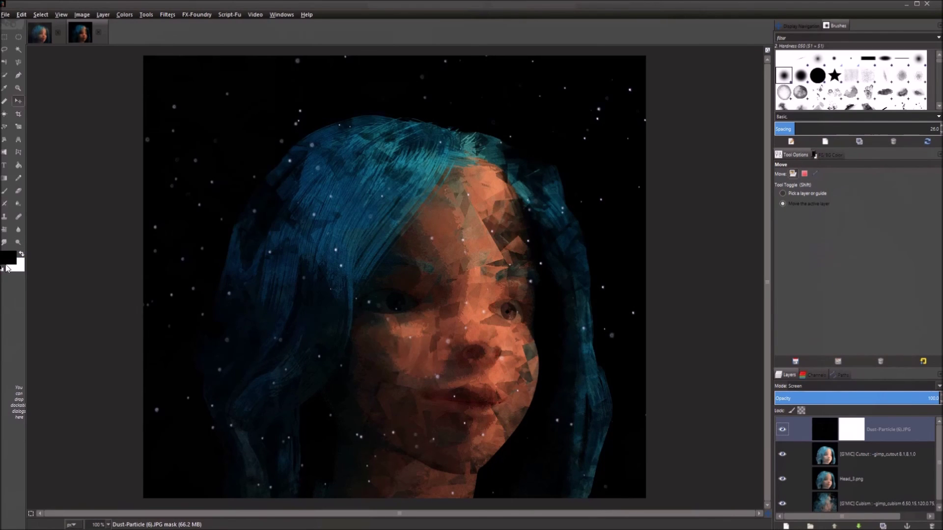
{"action": "left_click", "coordinate": [5, 191]}
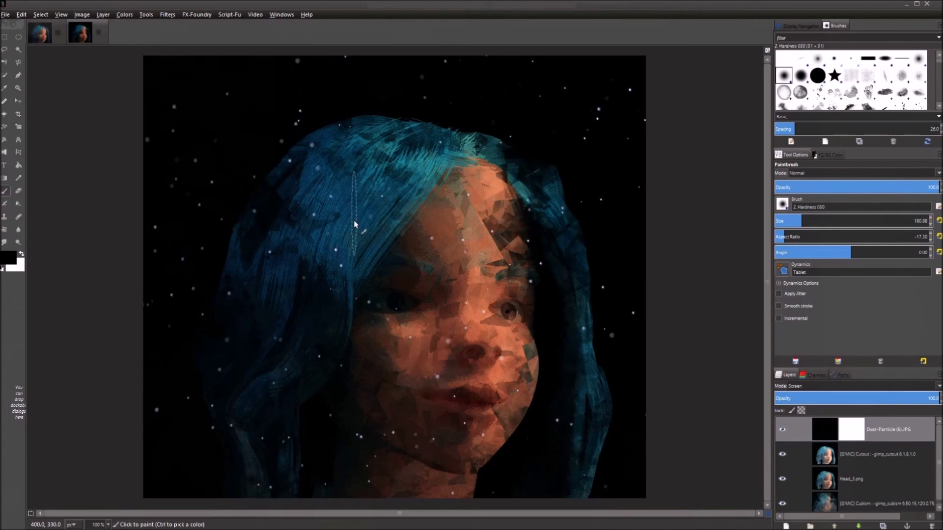
{"action": "left_click", "coordinate": [429, 273]}
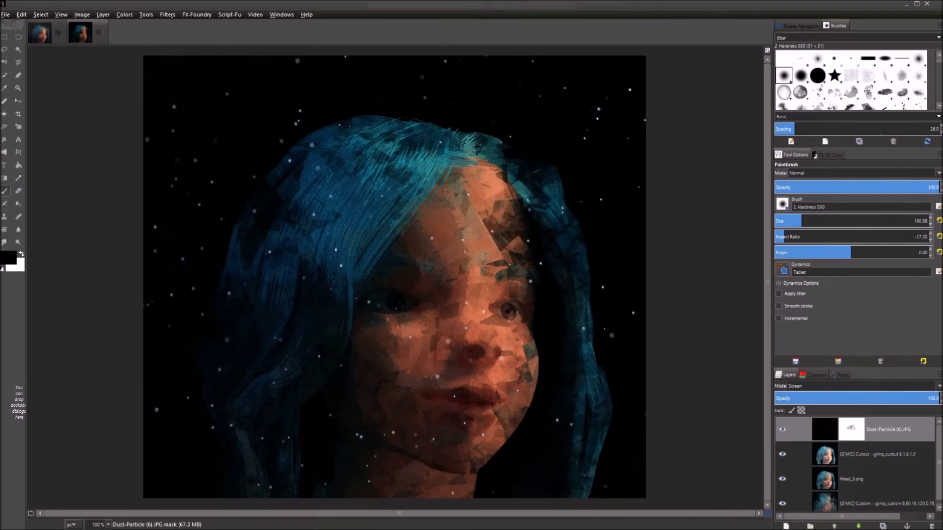
{"action": "left_click_drag", "start_coordinate": [805, 223], "coordinate": [825, 229]}
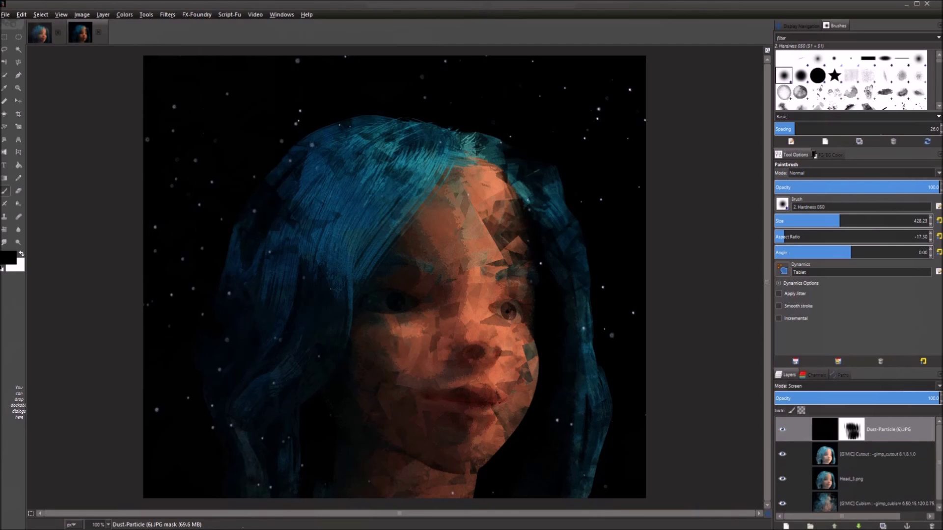
Step: Apply a Gaussian Blur with a 5.0 px horizontal and vertical radius to the Dust-Particle layer mask
{"action": "left_click", "coordinate": [168, 16]}
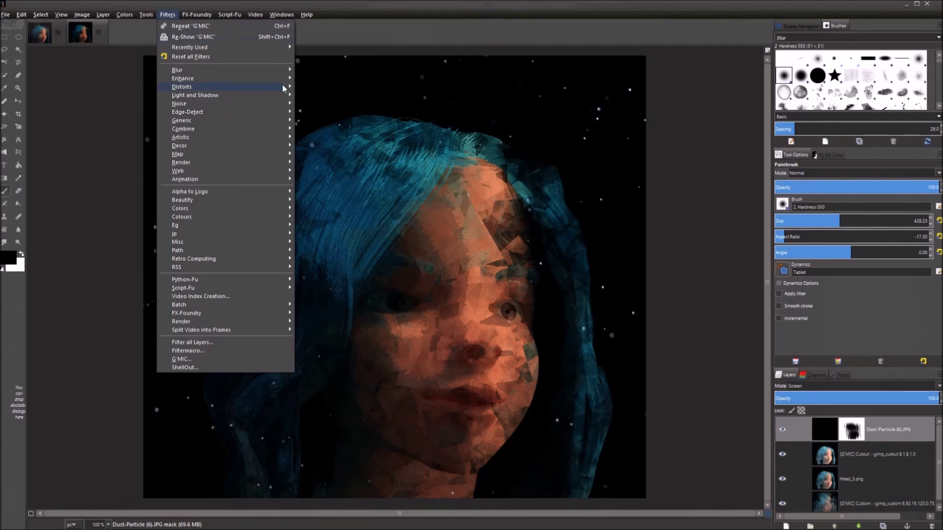
{"action": "mouse_move", "coordinate": [279, 68]}
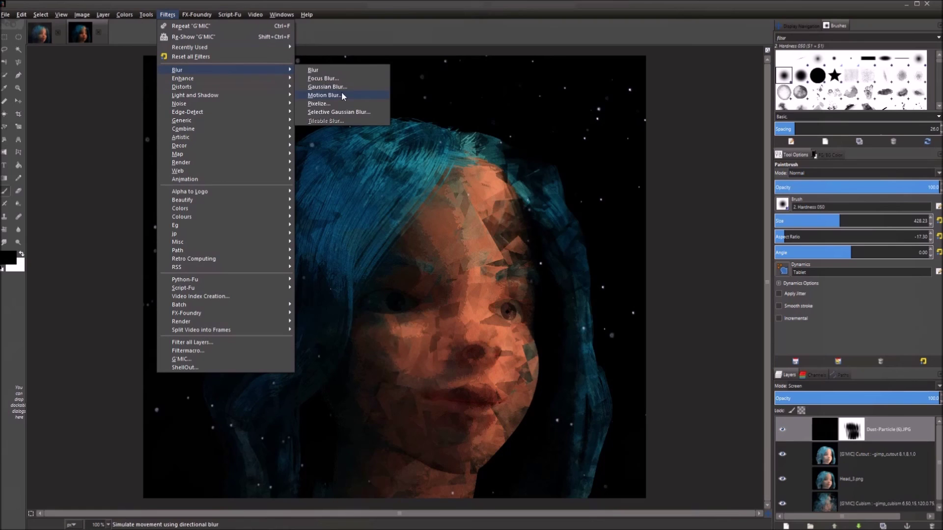
{"action": "left_click", "coordinate": [347, 86]}
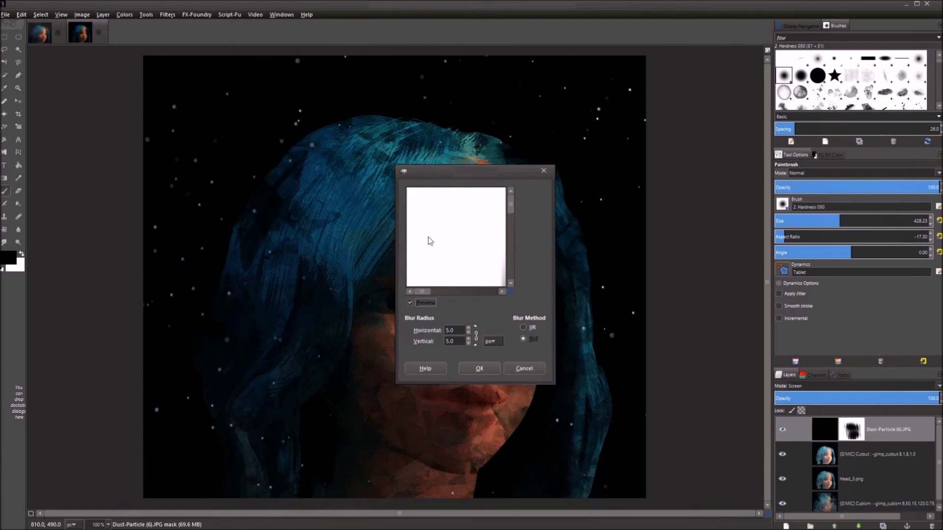
{"action": "left_click", "coordinate": [480, 368]}
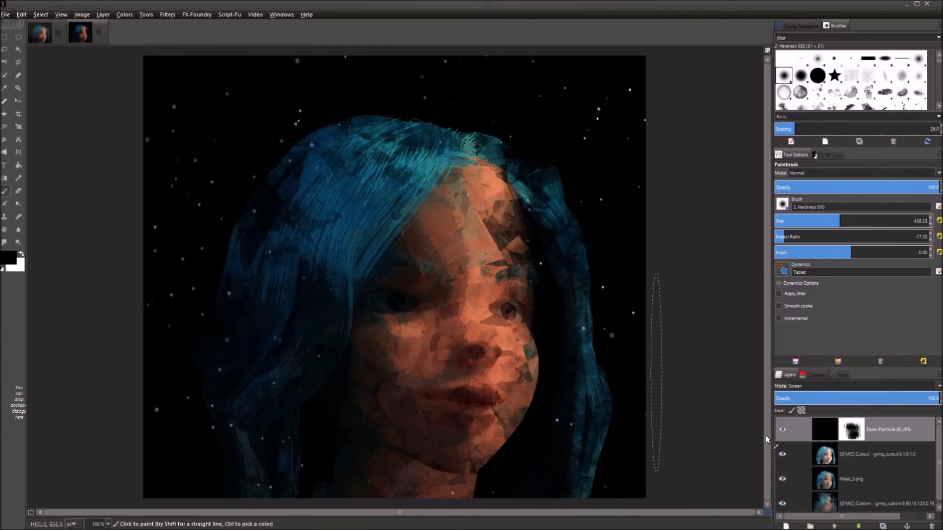
Step: Make the Dust-Particle layer's image active instead of its mask and repeat the Gaussian Blur on it
{"action": "left_click", "coordinate": [827, 424]}
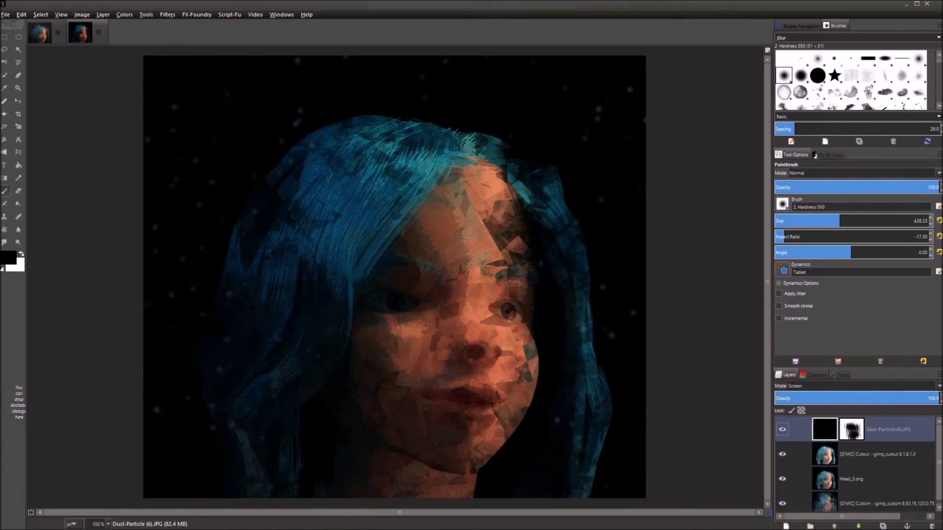
{"action": "left_click", "coordinate": [167, 15]}
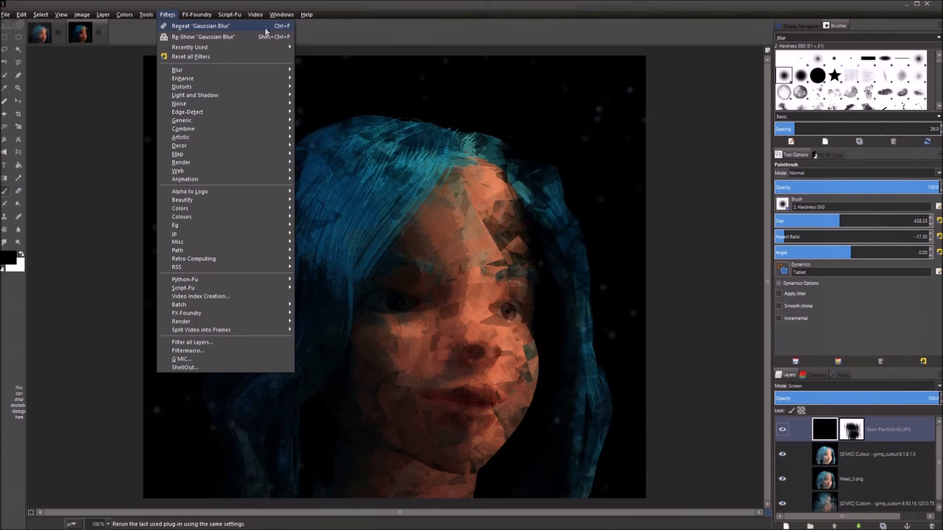
{"action": "left_click", "coordinate": [906, 422]}
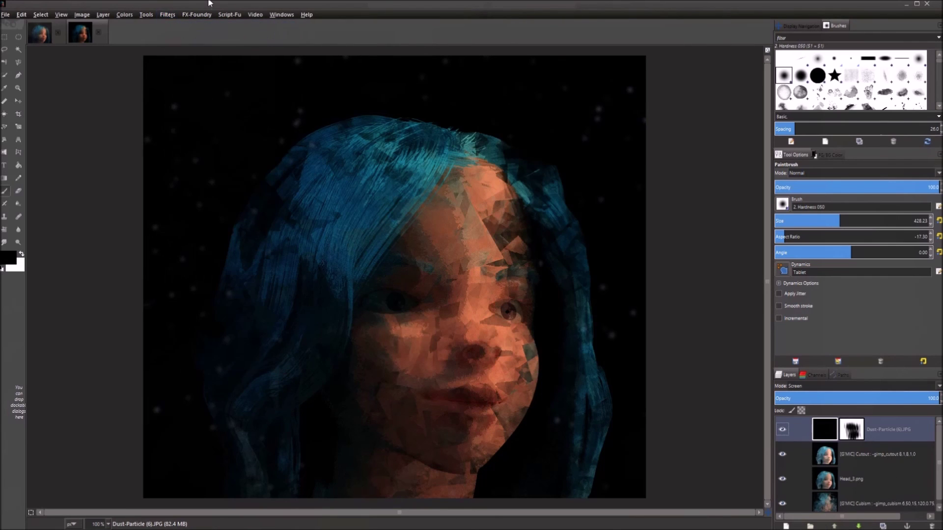
Step: Add the bokeh image 01 from the tutorial folder as the top layer, with Screen mode and 15.6 opacity
{"action": "left_click", "coordinate": [95, 7]}
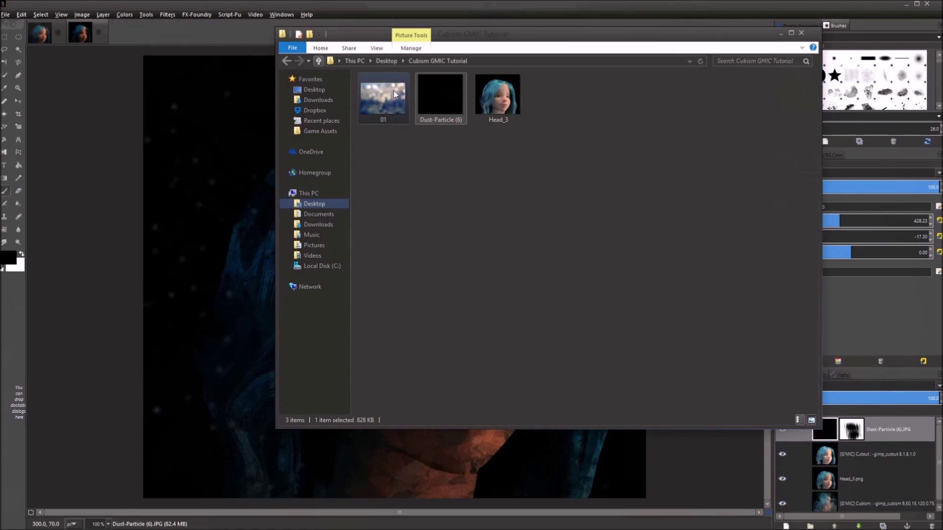
{"action": "left_click_drag", "start_coordinate": [207, 250], "coordinate": [209, 252]}
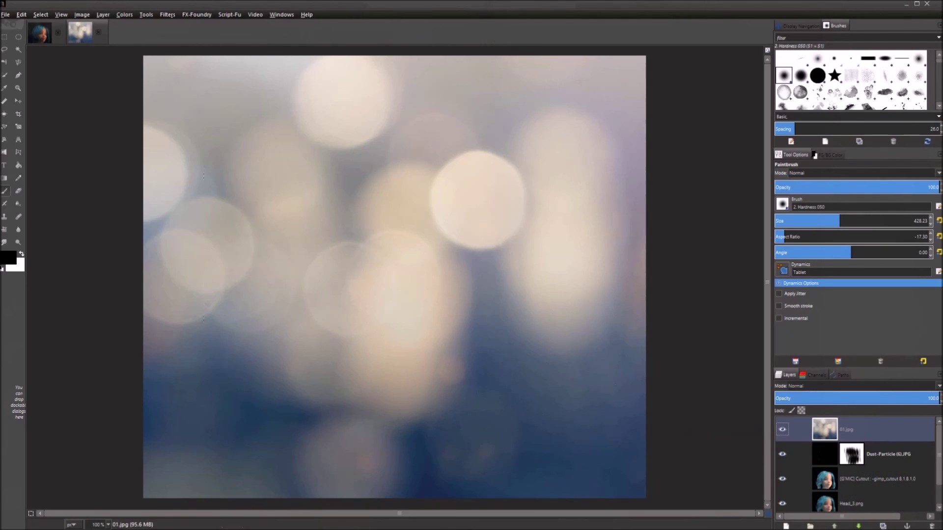
{"action": "left_click", "coordinate": [882, 388]}
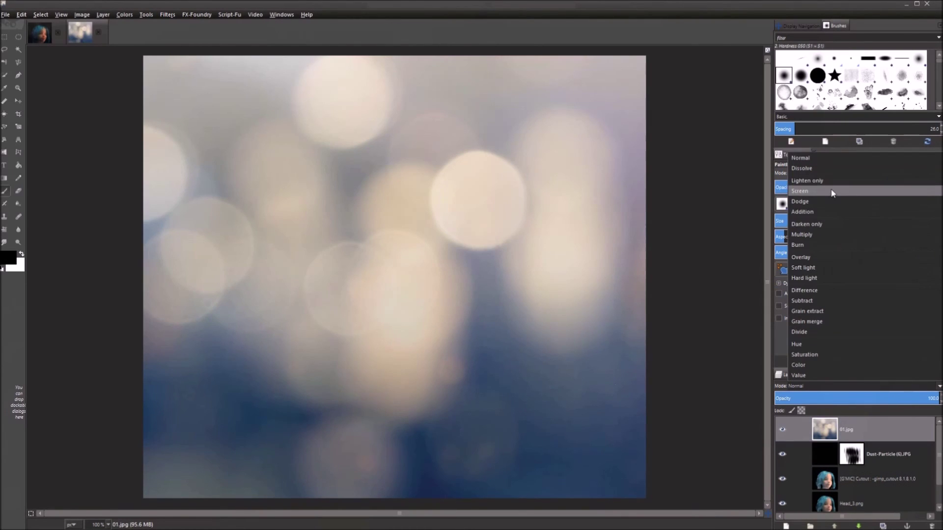
{"action": "left_click", "coordinate": [834, 191]}
{"action": "left_click_drag", "start_coordinate": [909, 402], "coordinate": [800, 393]}
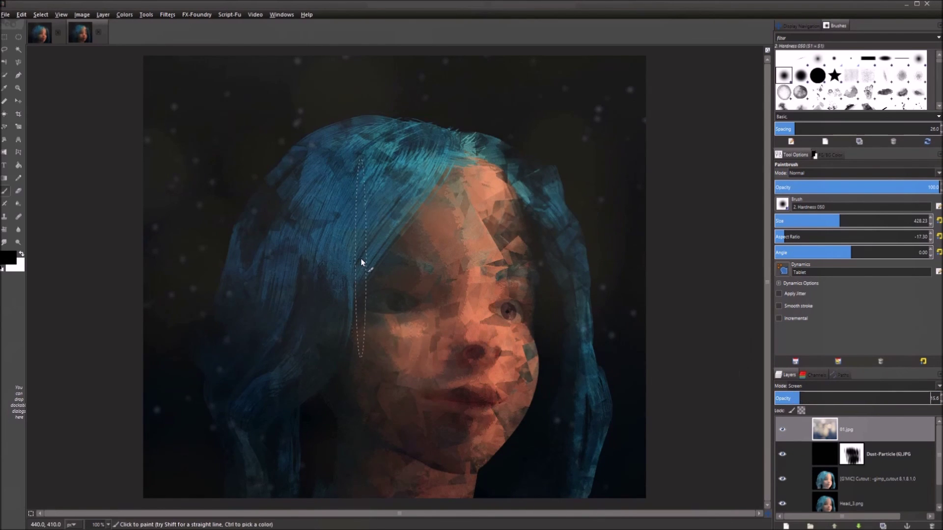
Step: Repeat the Gaussian Blur on the 01.jpg layer and fit the layer to the image size
{"action": "key", "text": "ctrl+f"}
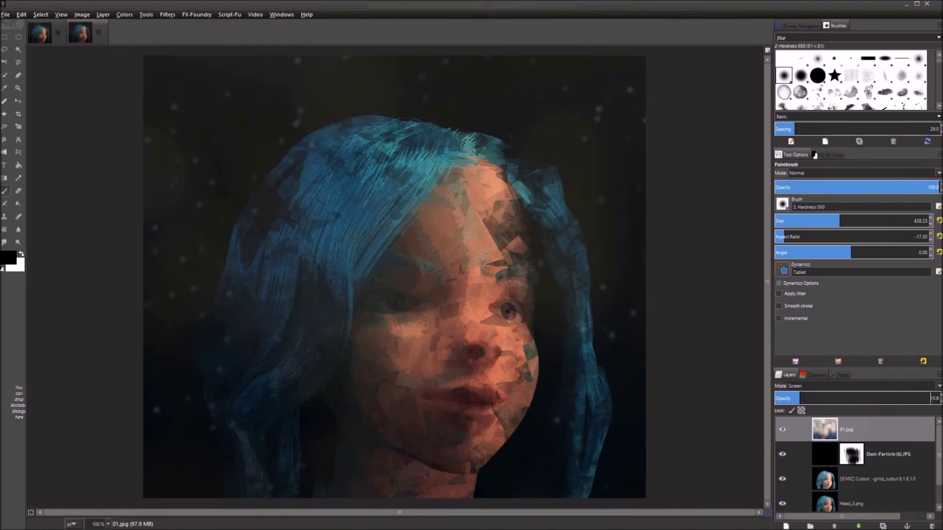
{"action": "right_click", "coordinate": [806, 423]}
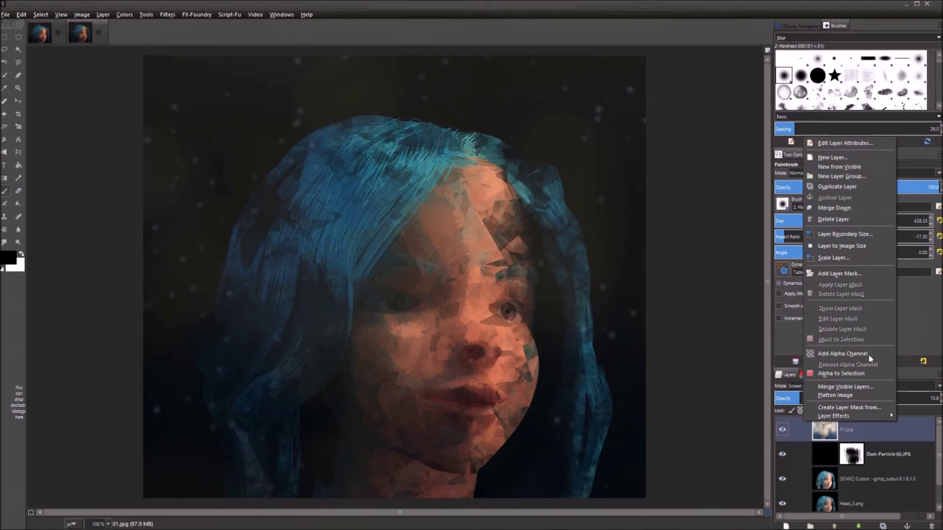
{"action": "left_click", "coordinate": [845, 247]}
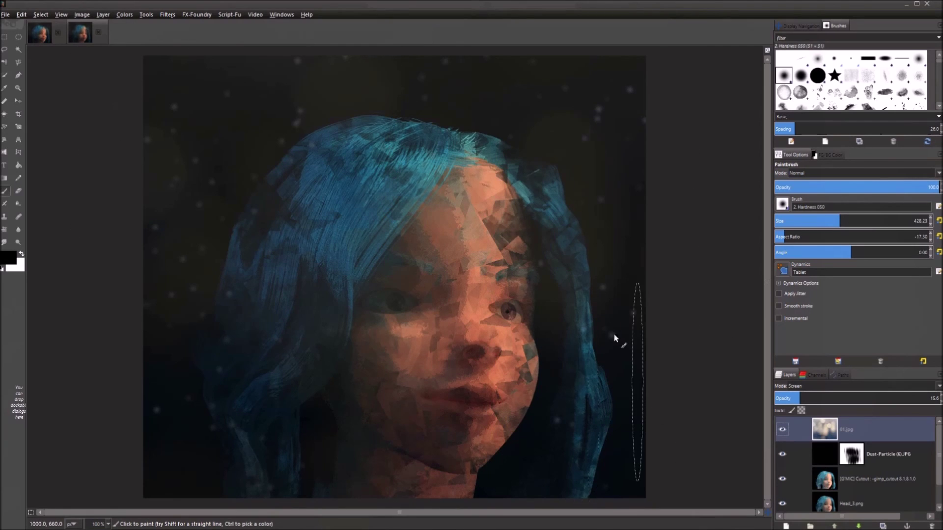
Step: Review the whole blended portrait and compare it with the finished example image
{"action": "scroll", "coordinate": [614, 338], "scroll_direction": "up", "scroll_amount": 1}
{"action": "scroll", "coordinate": [614, 337], "scroll_direction": "down", "scroll_amount": 2}
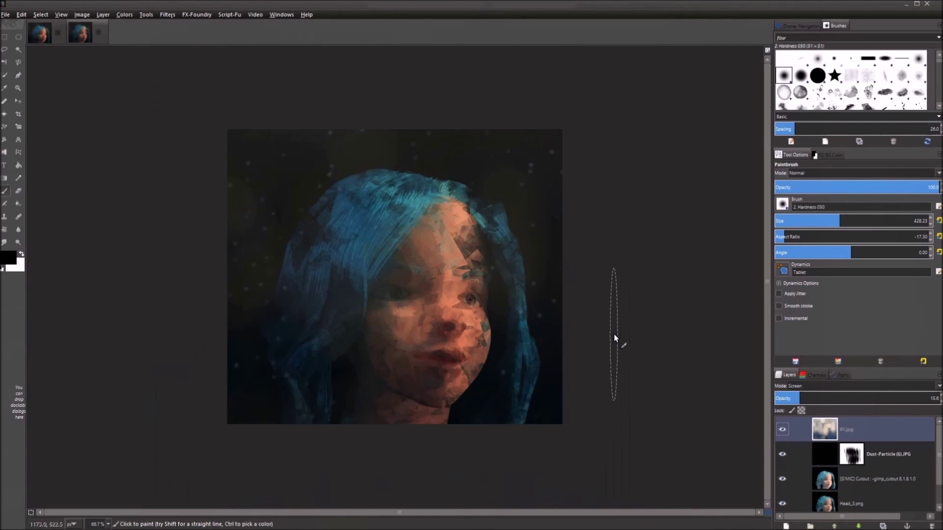
{"action": "scroll", "coordinate": [476, 212], "scroll_direction": "up", "scroll_amount": 1}
{"action": "scroll", "coordinate": [476, 211], "scroll_direction": "down", "scroll_amount": 1}
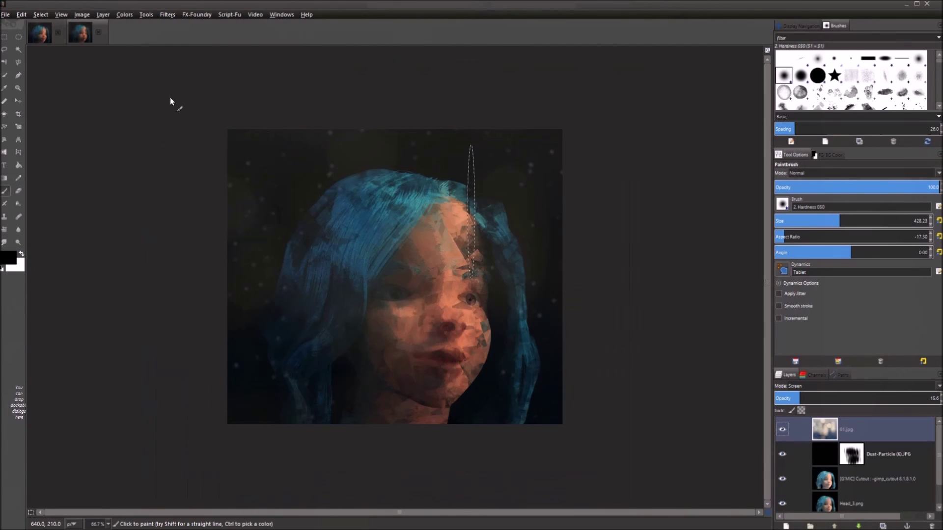
{"action": "left_click", "coordinate": [43, 32]}
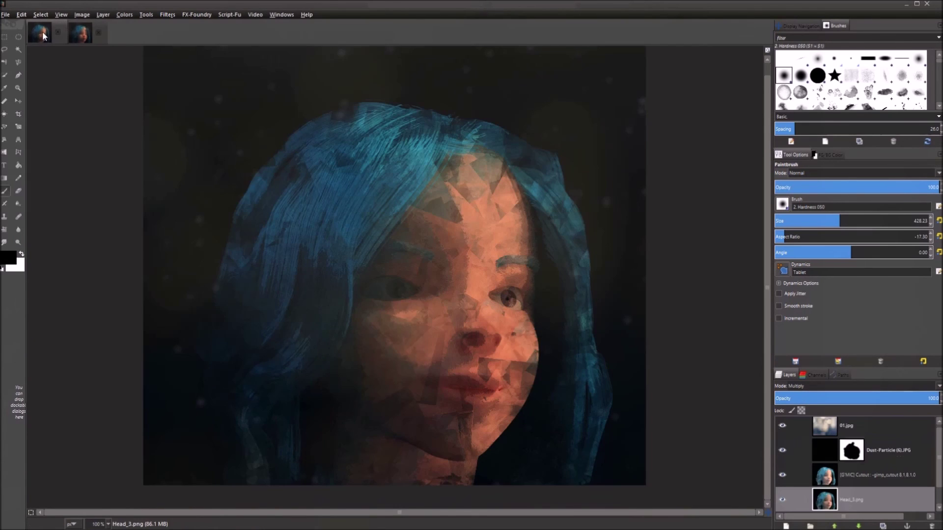
{"action": "scroll", "coordinate": [541, 278], "scroll_direction": "down", "scroll_amount": 1}
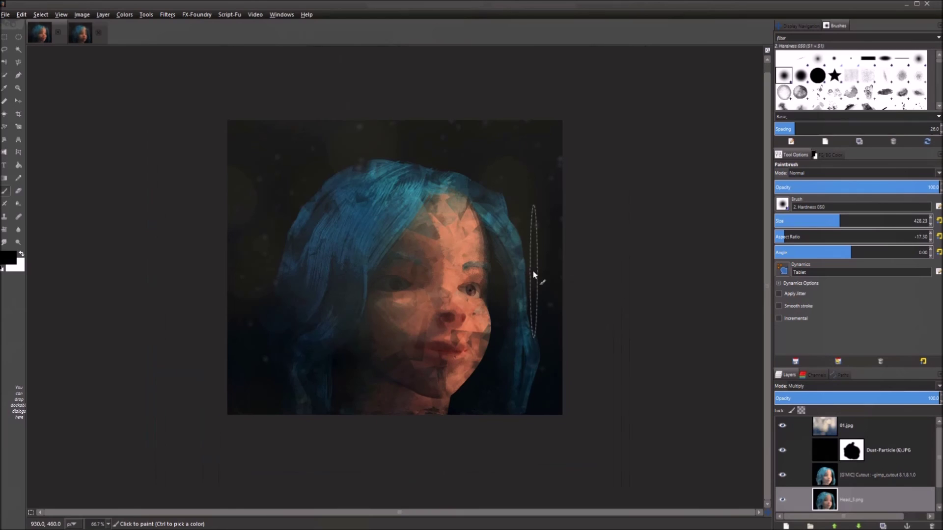
{"action": "scroll", "coordinate": [536, 274], "scroll_direction": "up", "scroll_amount": 1}
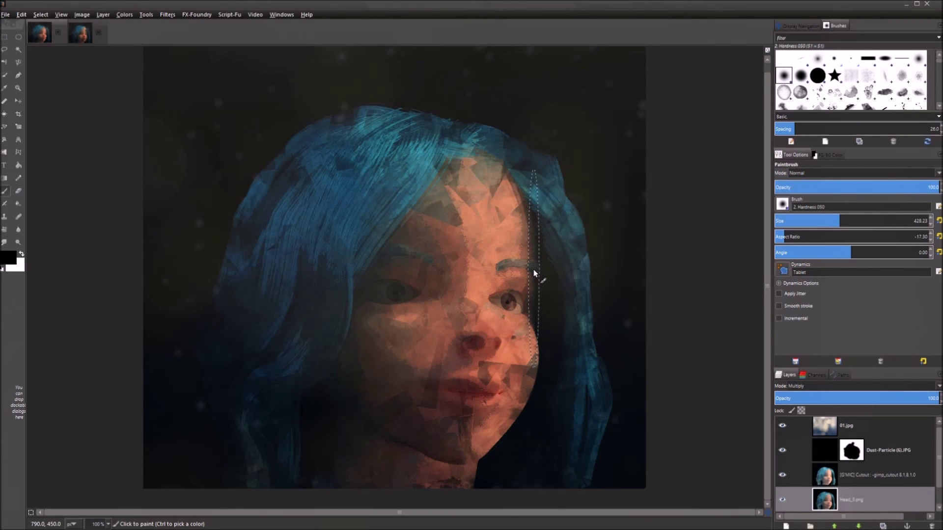